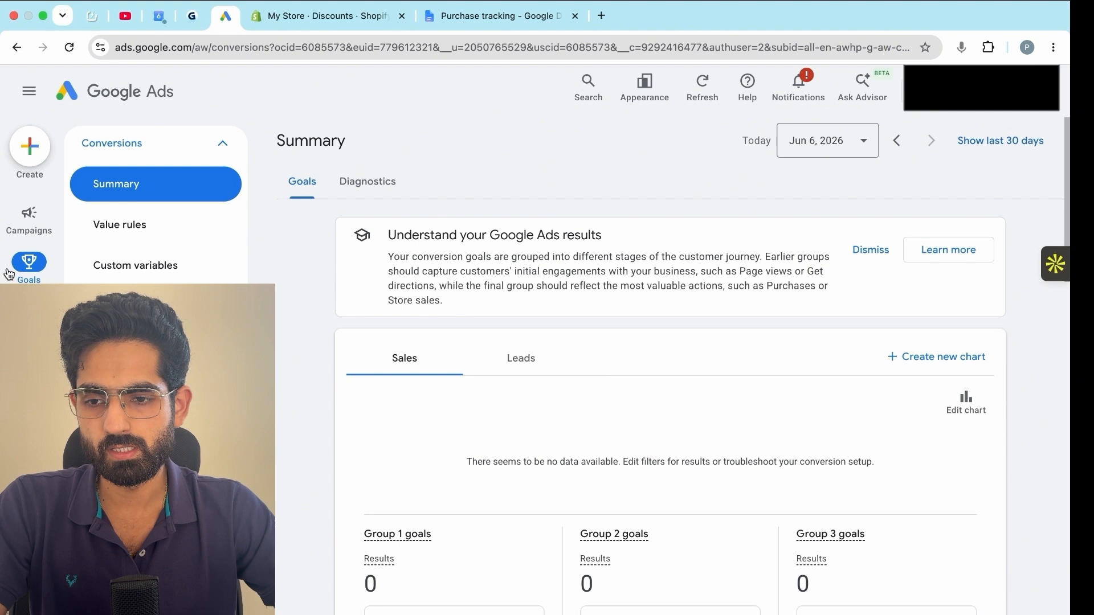
Start a new conversion action with only website conversions as data source, excluding phone calls.
{"action": "scroll", "coordinate": [738, 322], "scroll_direction": "down", "scroll_amount": 2}
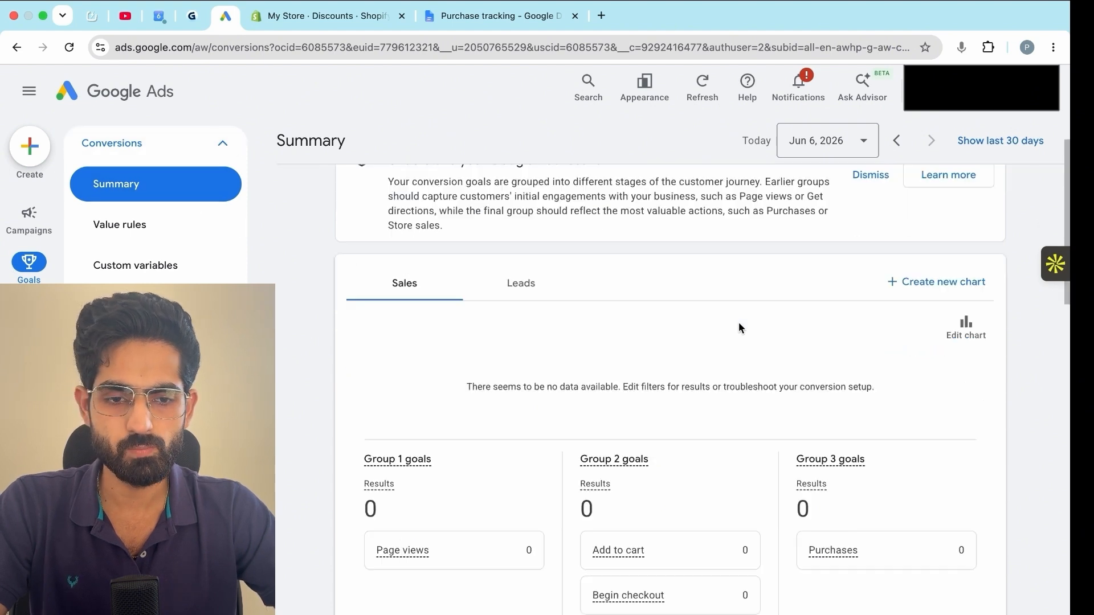
{"action": "scroll", "coordinate": [739, 323], "scroll_direction": "down", "scroll_amount": 5}
{"action": "left_click", "coordinate": [872, 400]}
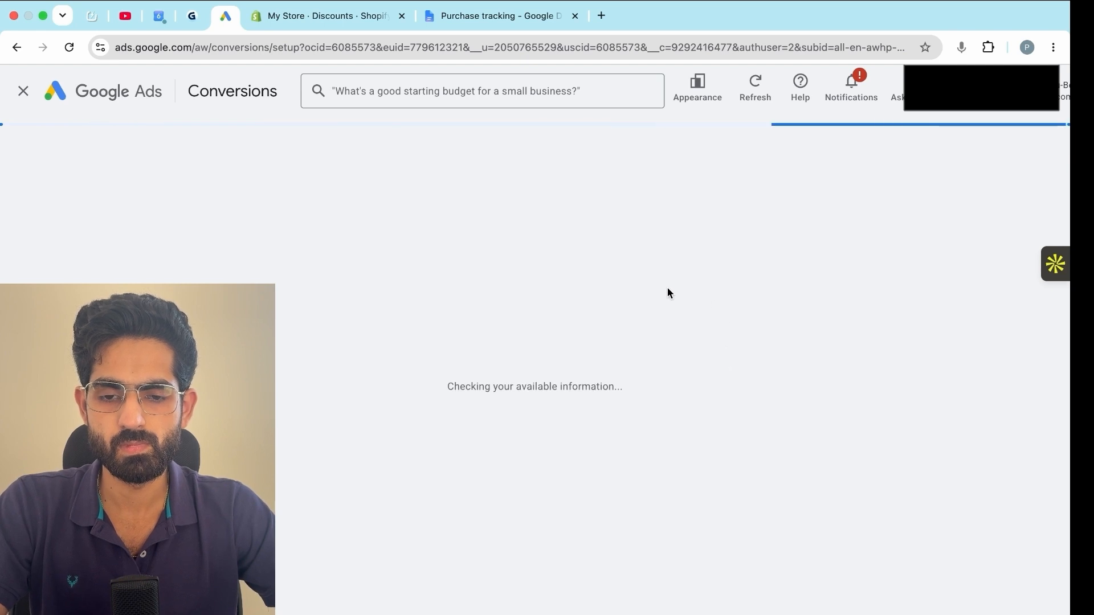
{"action": "scroll", "coordinate": [737, 387], "scroll_direction": "down", "scroll_amount": 2}
{"action": "scroll", "coordinate": [739, 391], "scroll_direction": "down", "scroll_amount": 1}
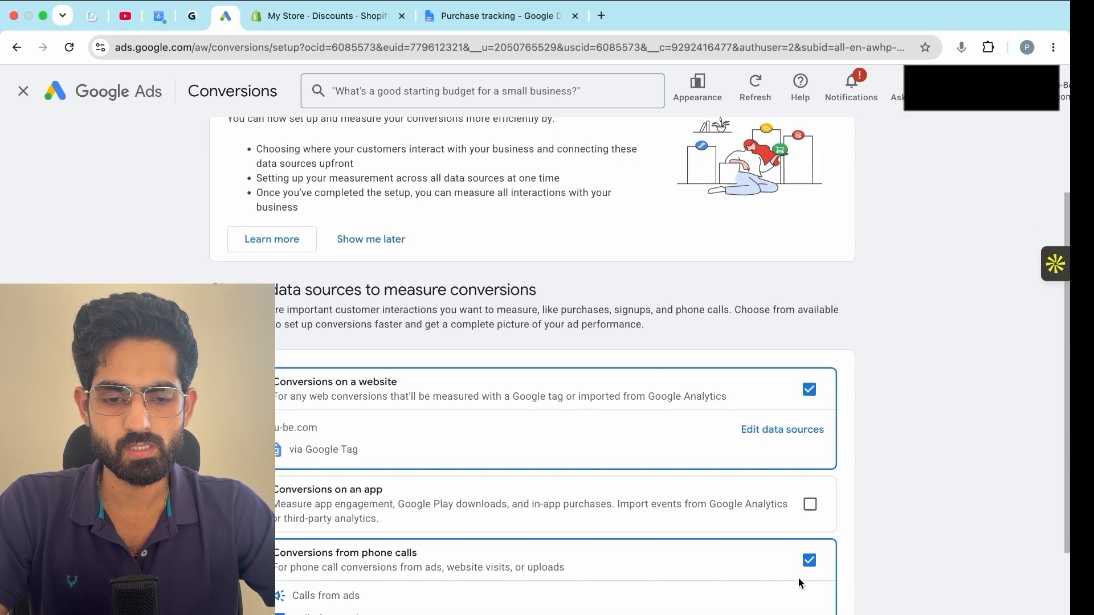
{"action": "left_click", "coordinate": [809, 557]}
{"action": "scroll", "coordinate": [678, 469], "scroll_direction": "down", "scroll_amount": 3}
{"action": "left_click", "coordinate": [291, 598]}
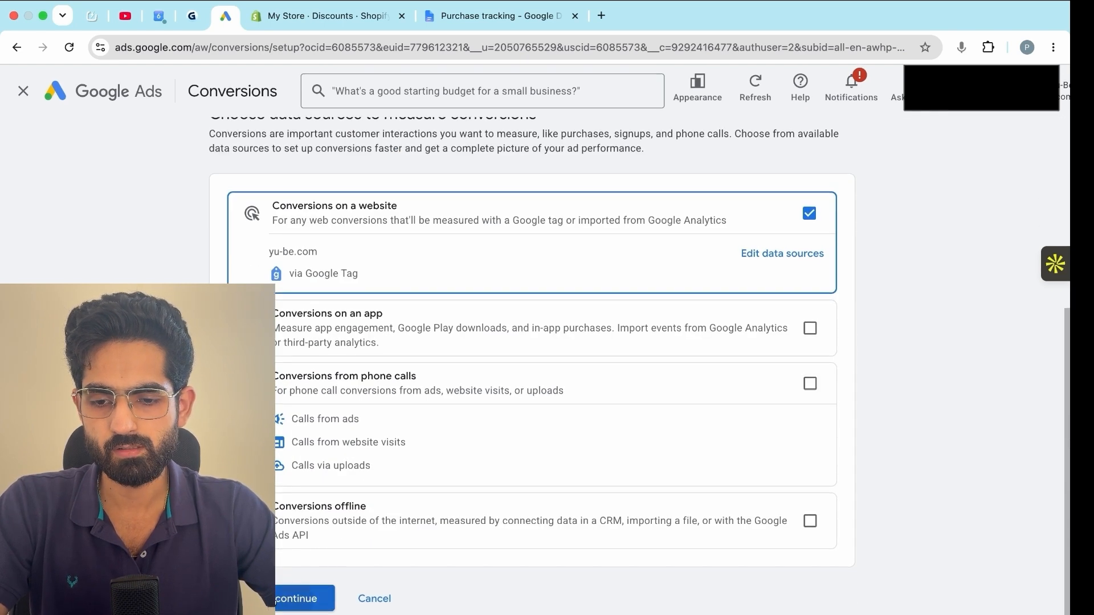
Set the purchase conversion to be created manually with code and expand its conversion settings.
{"action": "left_click", "coordinate": [406, 325]}
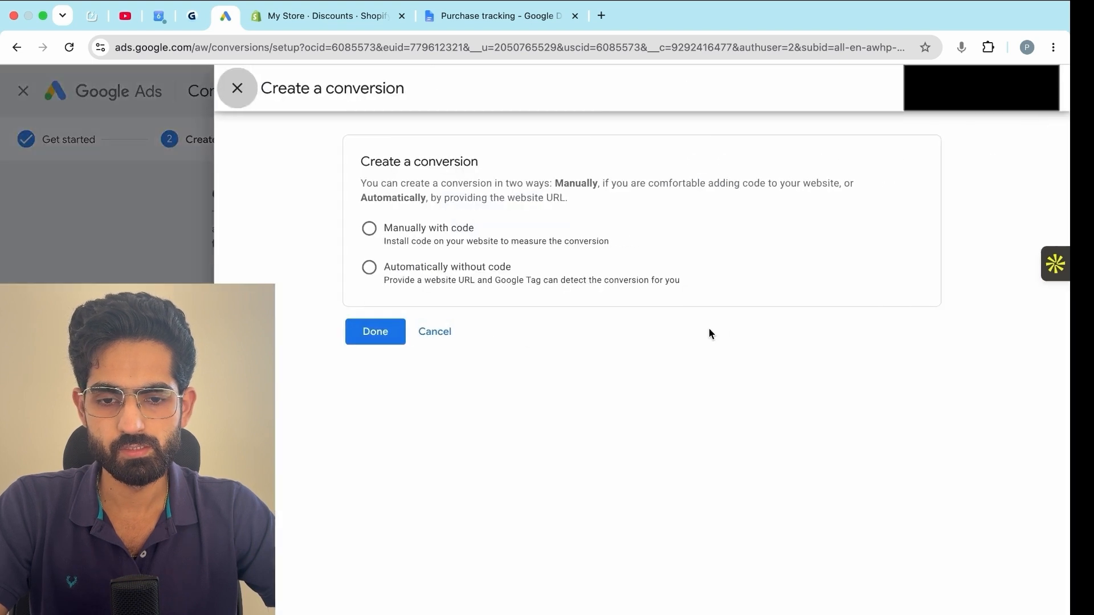
{"action": "left_click", "coordinate": [372, 229]}
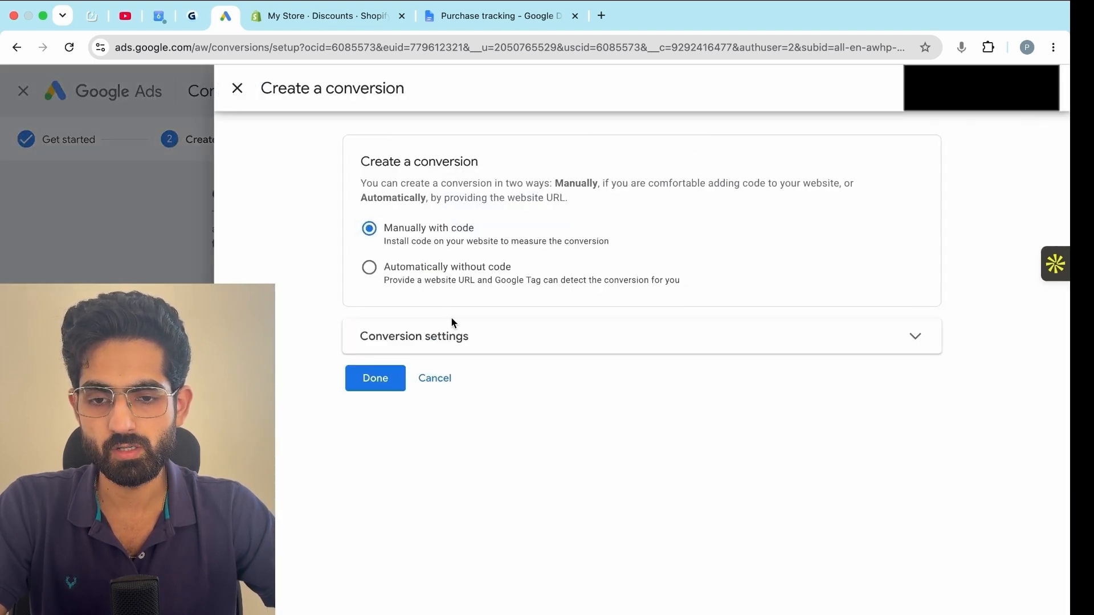
{"action": "left_click", "coordinate": [461, 341]}
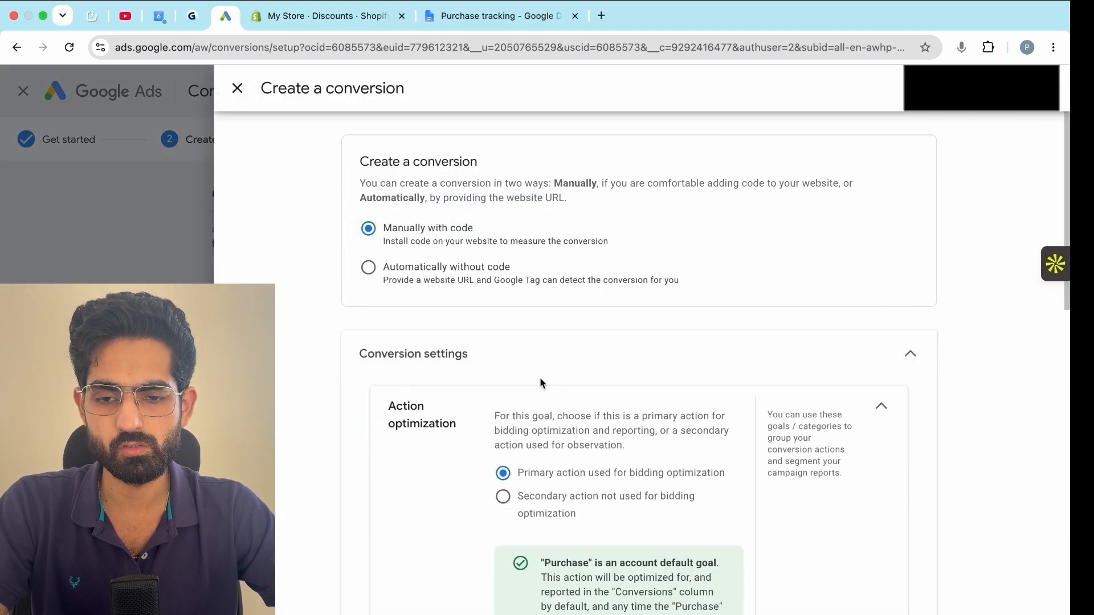
{"action": "scroll", "coordinate": [540, 381], "scroll_direction": "down", "scroll_amount": 2}
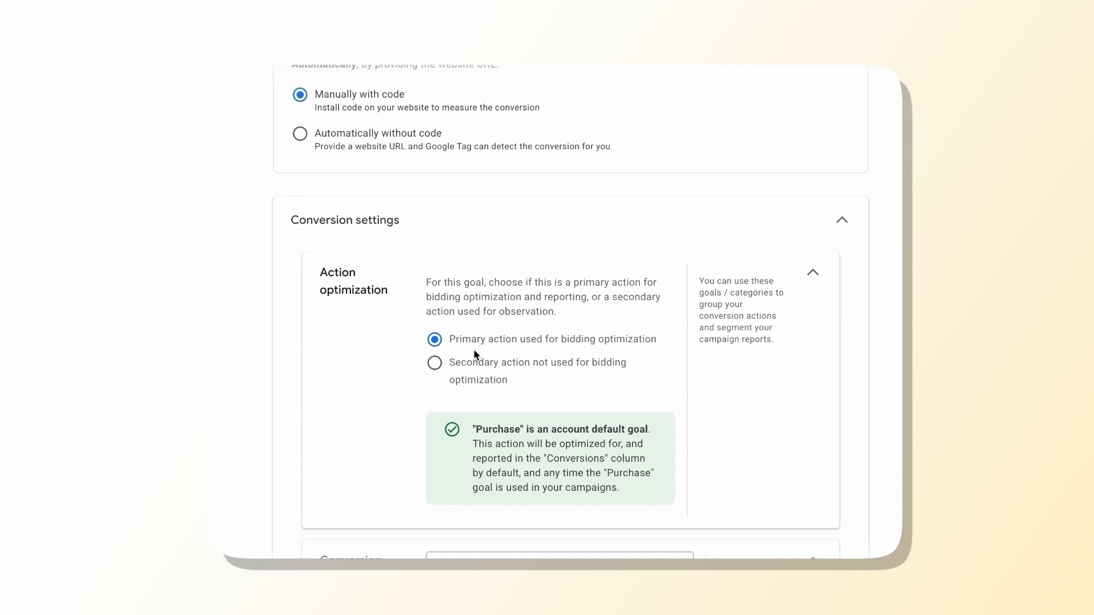
Name the conversion "Purchase - customer events test" and finish creating the conversion action.
{"action": "scroll", "coordinate": [531, 366], "scroll_direction": "down", "scroll_amount": 2}
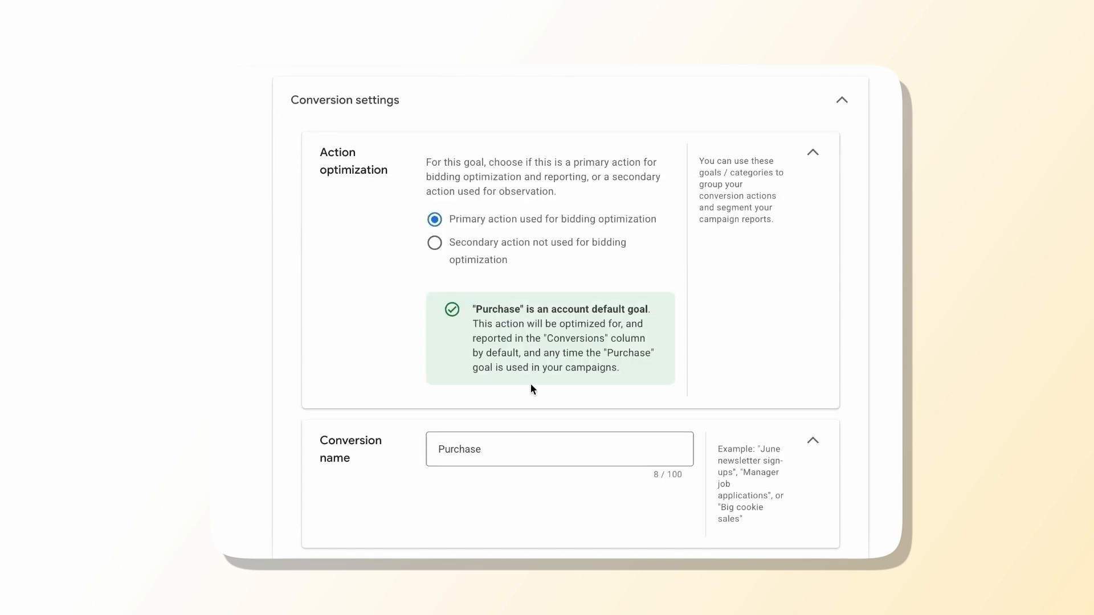
{"action": "scroll", "coordinate": [531, 387], "scroll_direction": "down", "scroll_amount": 1}
{"action": "left_click", "coordinate": [513, 419]}
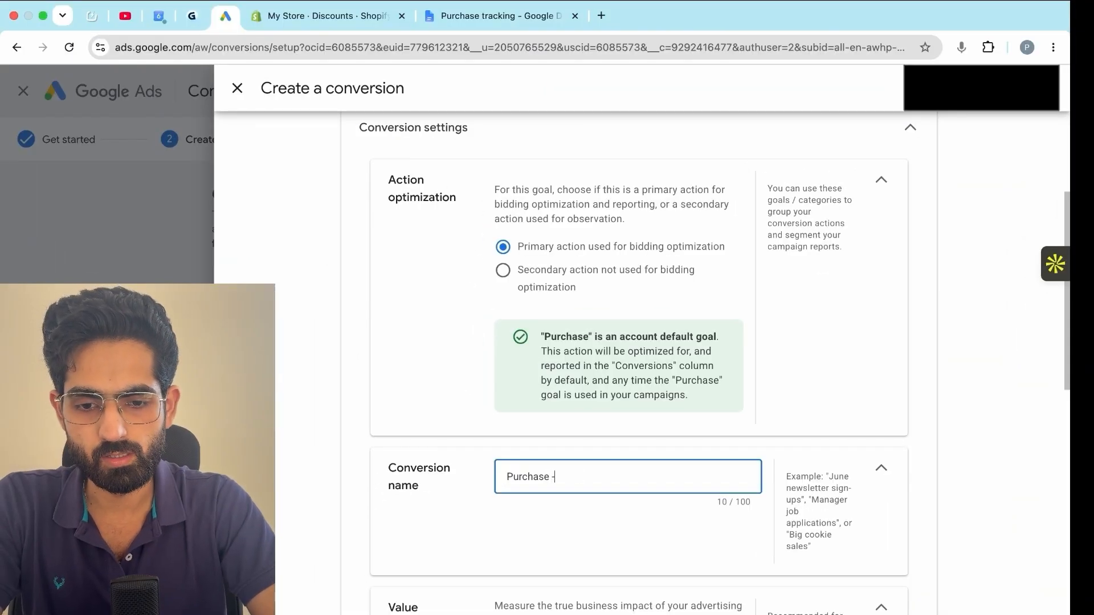
{"action": "type", "text": "- customer ev"}
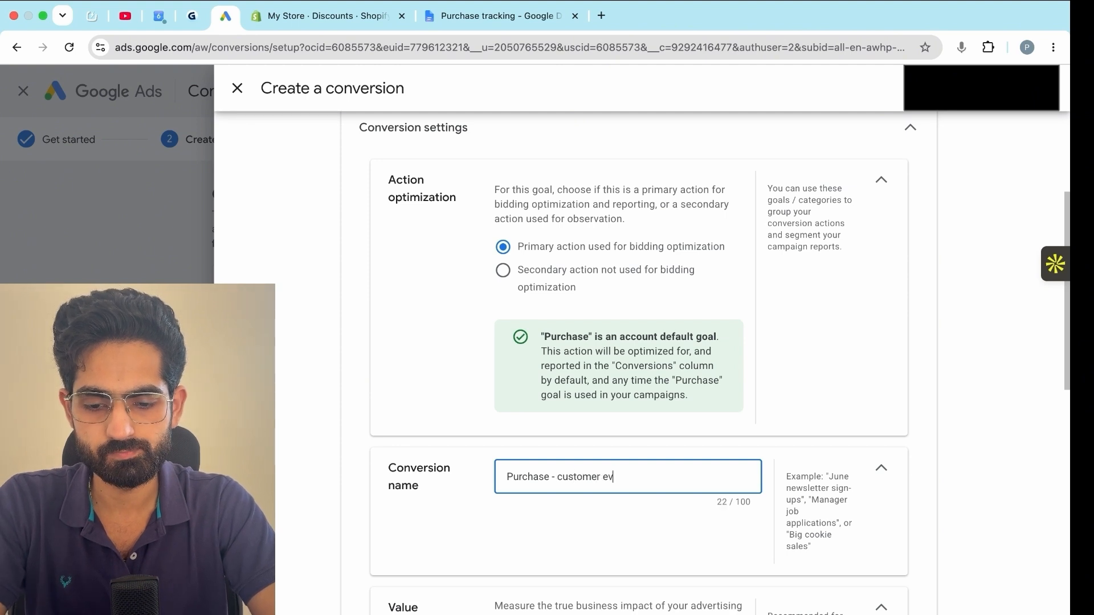
{"action": "type", "text": "ents test"}
{"action": "scroll", "coordinate": [581, 481], "scroll_direction": "down", "scroll_amount": 5}
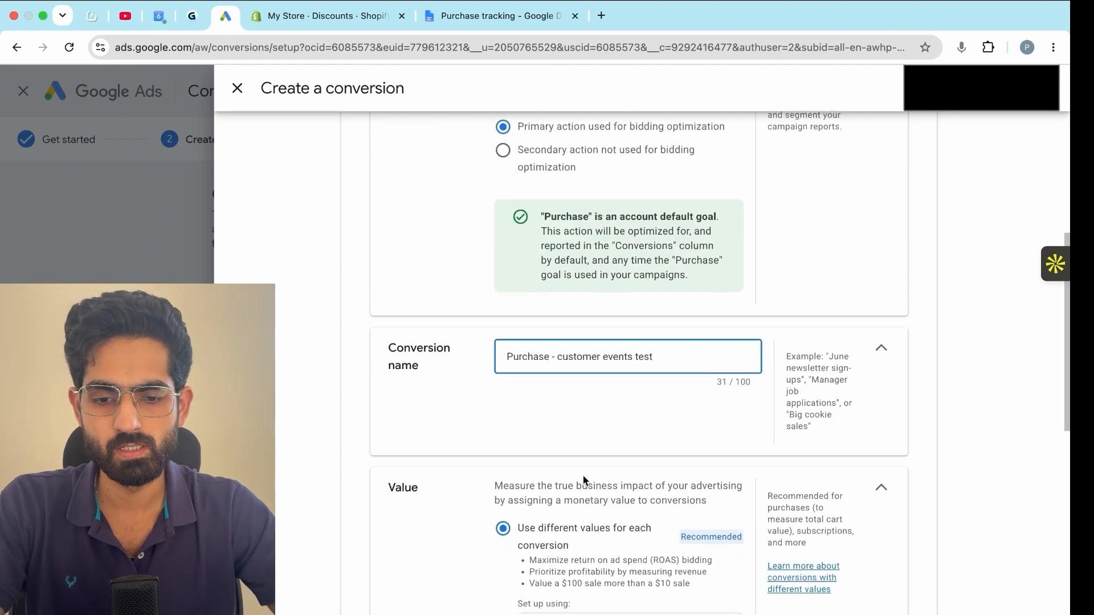
{"action": "scroll", "coordinate": [630, 414], "scroll_direction": "down", "scroll_amount": 10}
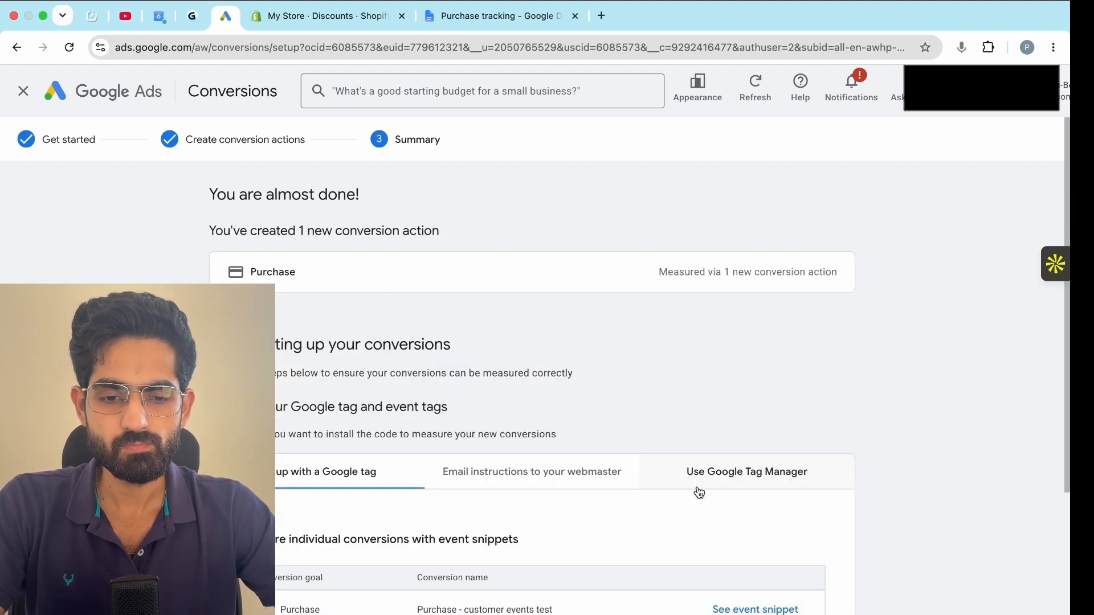
Show the Google Tag Manager installation details with the new conversion's label and ID.
{"action": "scroll", "coordinate": [735, 436], "scroll_direction": "down", "scroll_amount": 5}
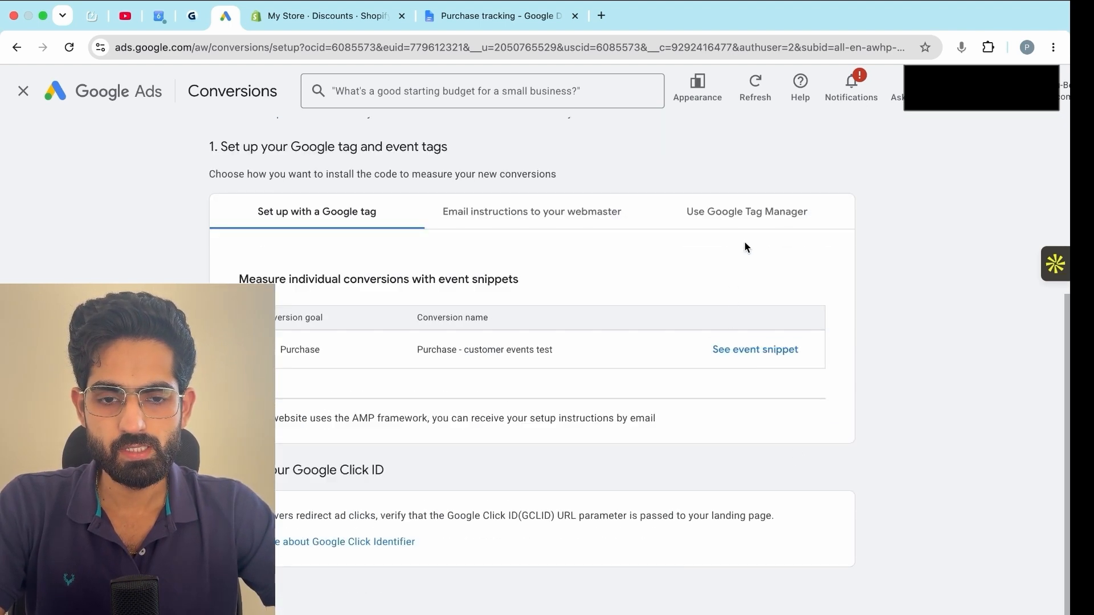
{"action": "left_click", "coordinate": [746, 215]}
{"action": "left_click_drag", "start_coordinate": [462, 320], "coordinate": [718, 335]}
Switch to the "Purchase tracking" Google Doc and copy the complete gtag tracking script.
{"action": "left_click", "coordinate": [490, 16]}
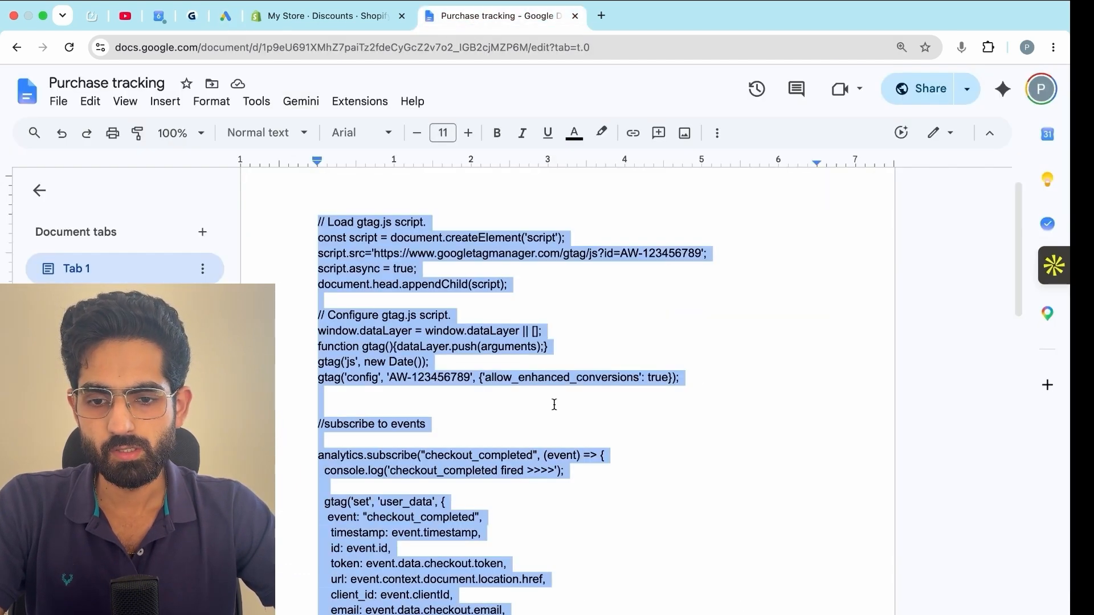
{"action": "scroll", "coordinate": [565, 501], "scroll_direction": "down", "scroll_amount": 10}
{"action": "scroll", "coordinate": [340, 607], "scroll_direction": "down", "scroll_amount": 1}
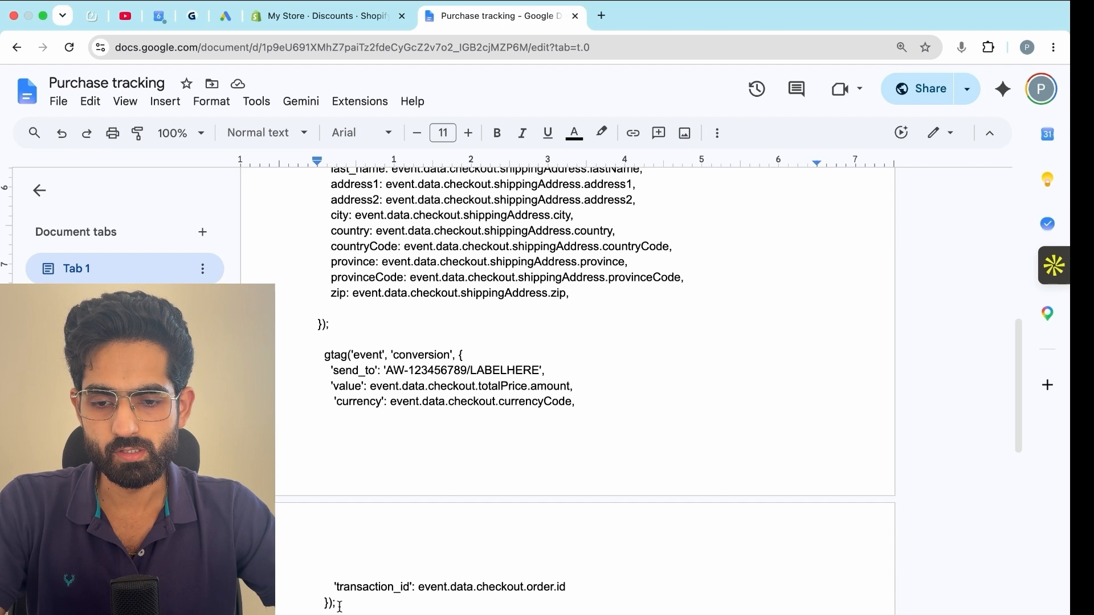
{"action": "scroll", "coordinate": [353, 570], "scroll_direction": "down", "scroll_amount": 3}
{"action": "left_click_drag", "start_coordinate": [337, 525], "coordinate": [347, 12]}
{"action": "key", "text": "super+c"}
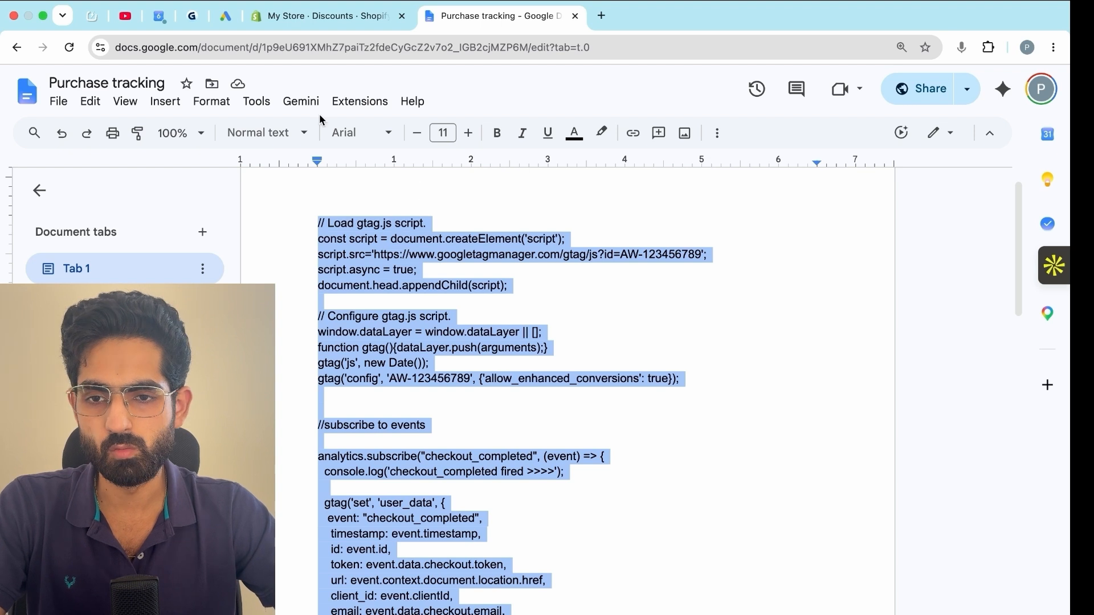
Switch to the Shopify admin and show the custom pixels in the store's Customer events settings.
{"action": "left_click", "coordinate": [328, 18]}
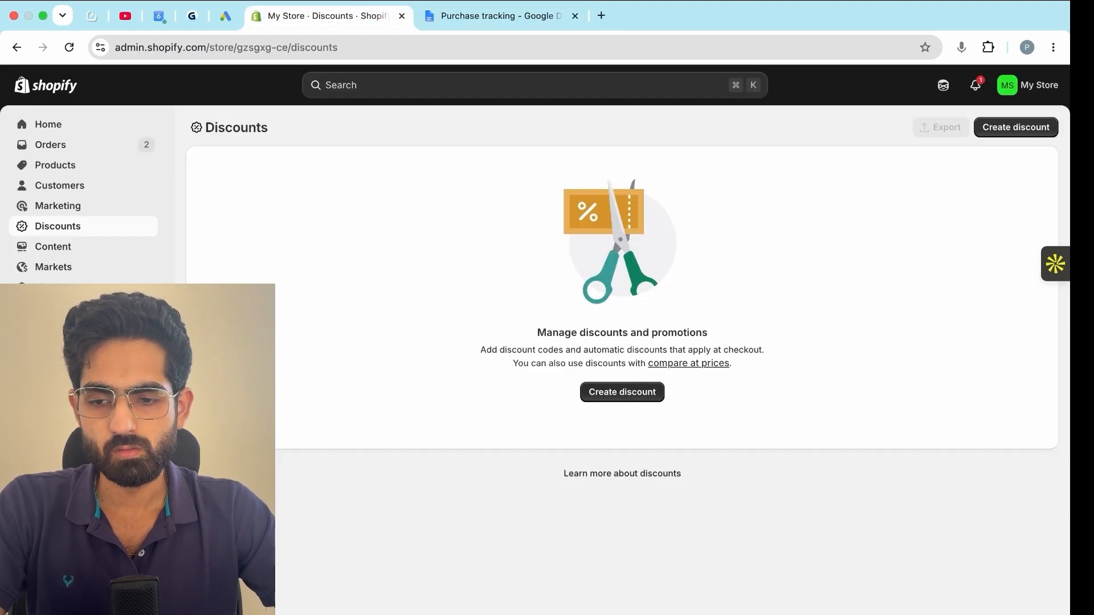
{"action": "left_click", "coordinate": [49, 596]}
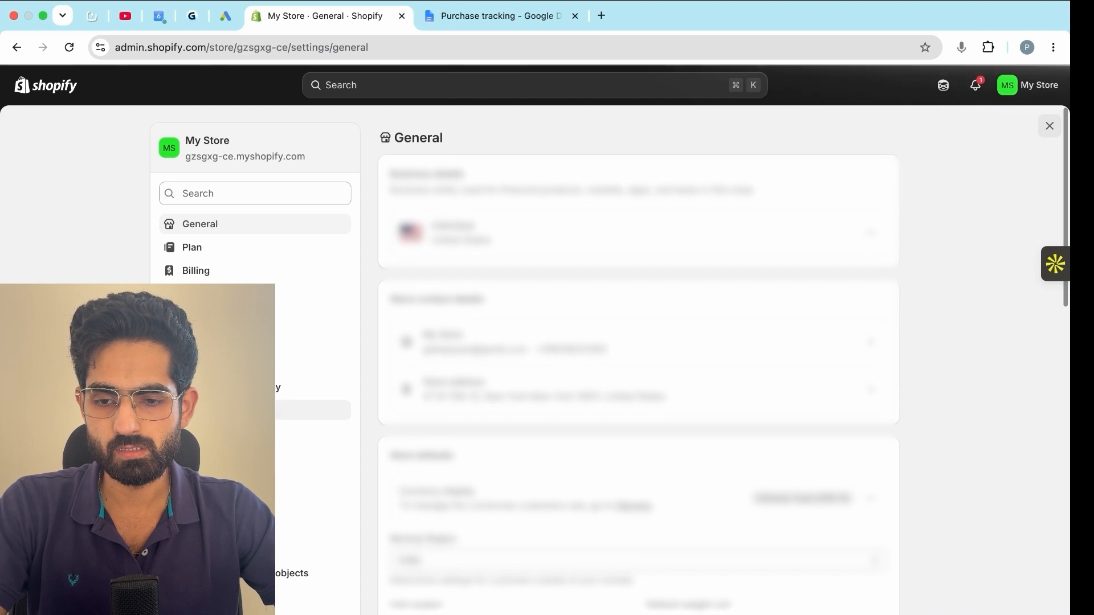
{"action": "left_click", "coordinate": [314, 526]}
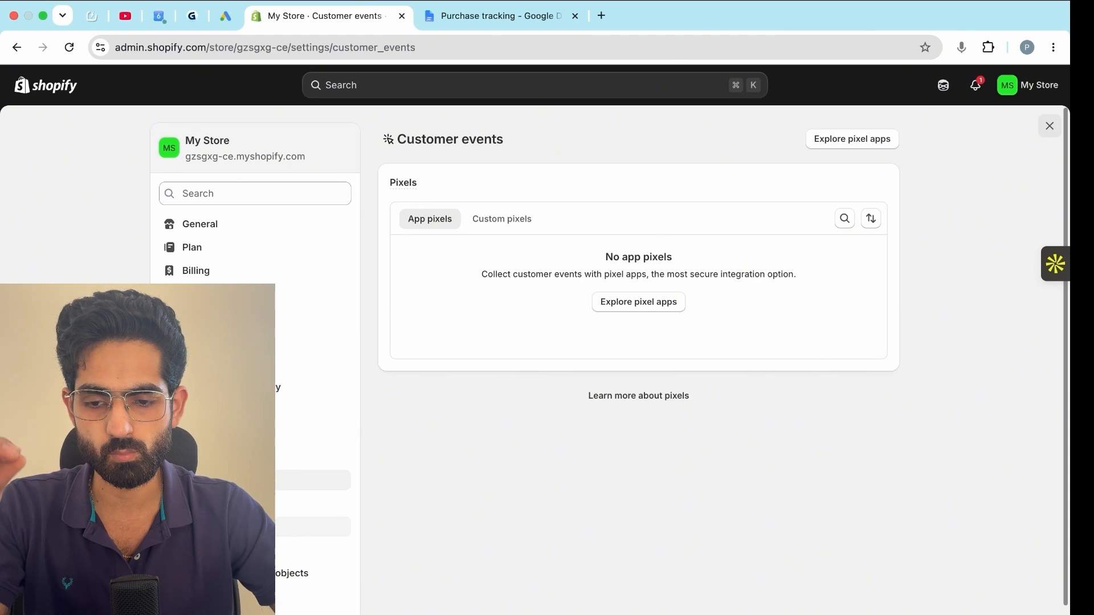
{"action": "left_click", "coordinate": [525, 222]}
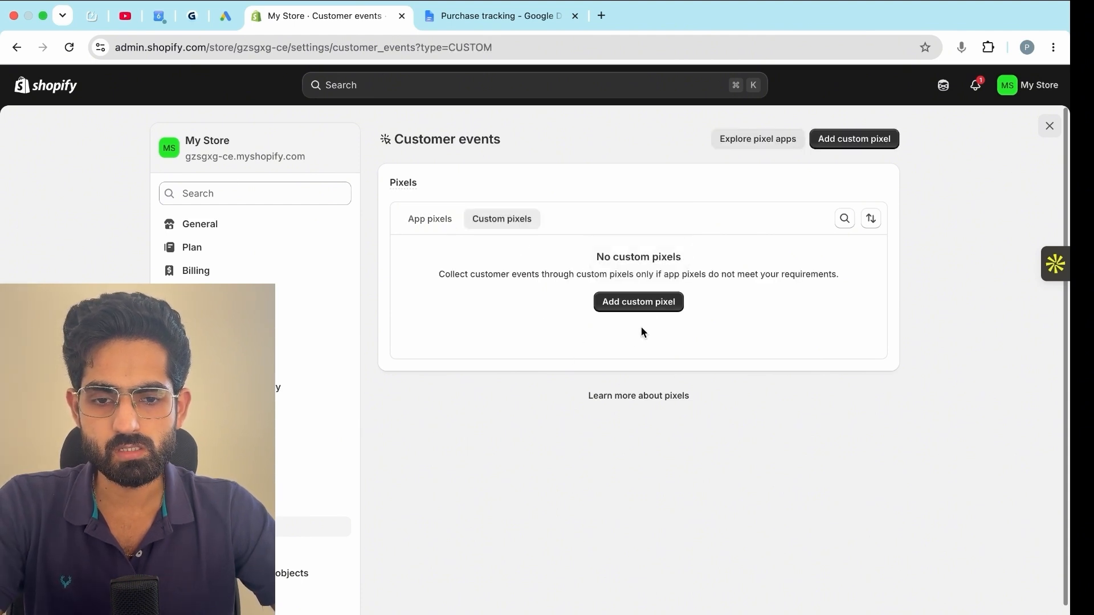
Add a custom pixel named "Purcahse - test".
{"action": "left_click", "coordinate": [639, 301]}
{"action": "left_click", "coordinate": [420, 385]}
{"action": "type", "text": "P"}
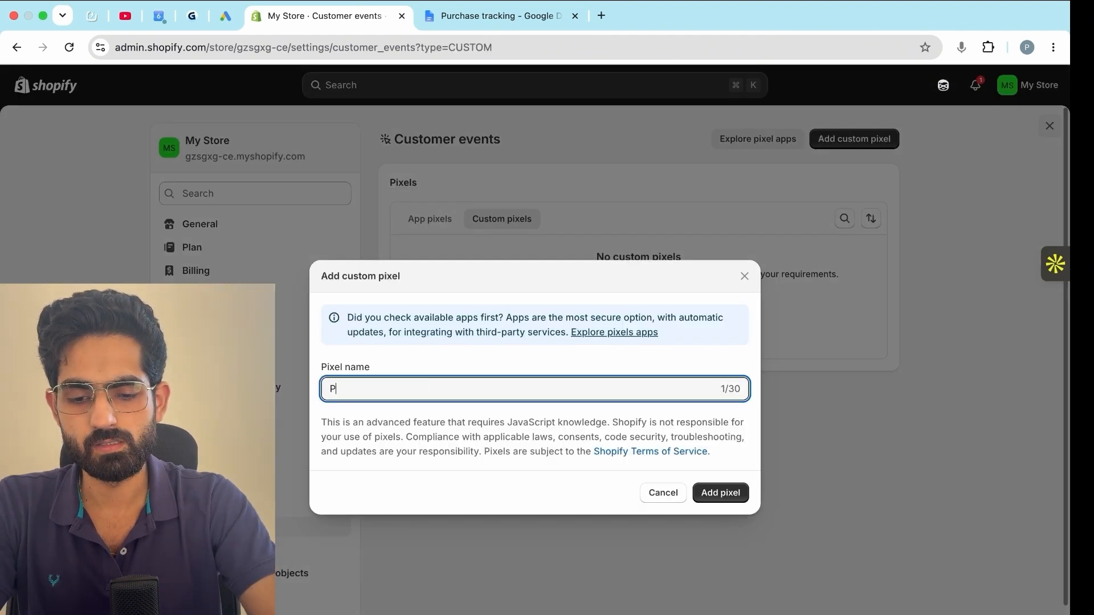
{"action": "type", "text": "urcahse - test"}
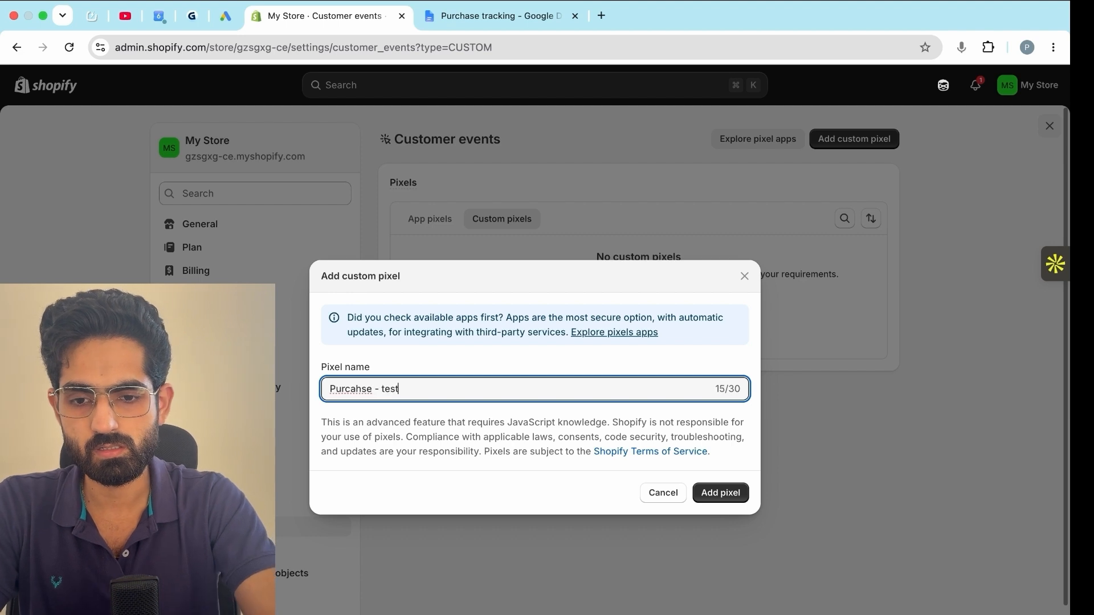
{"action": "left_click", "coordinate": [706, 492]}
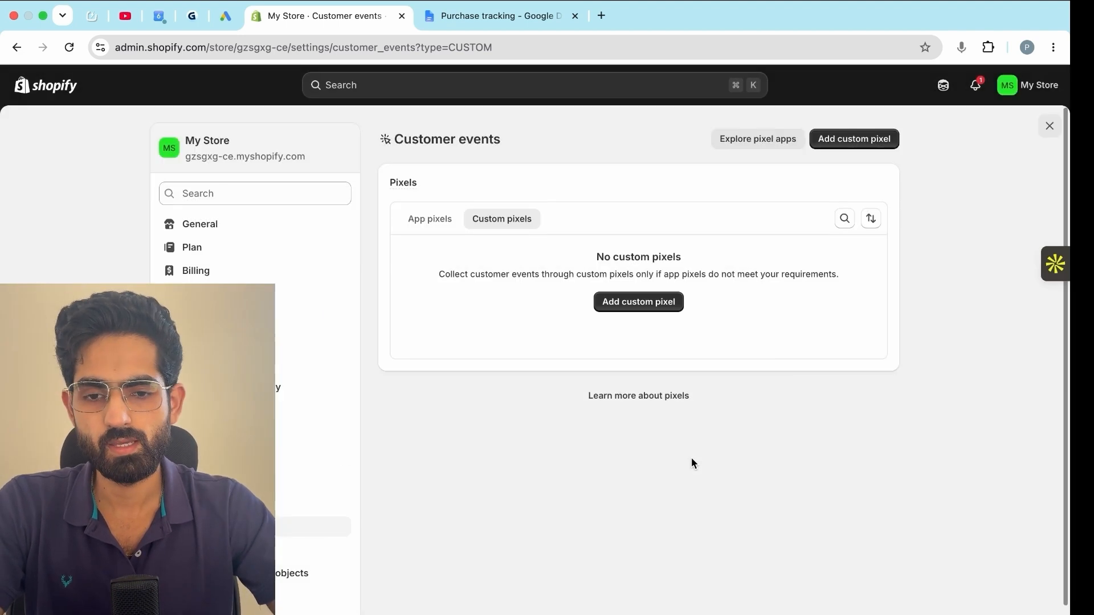
Replace all of the pixel's default code with the copied gtag tracking script.
{"action": "key", "text": "super+a"}
{"action": "key", "text": "super+v"}
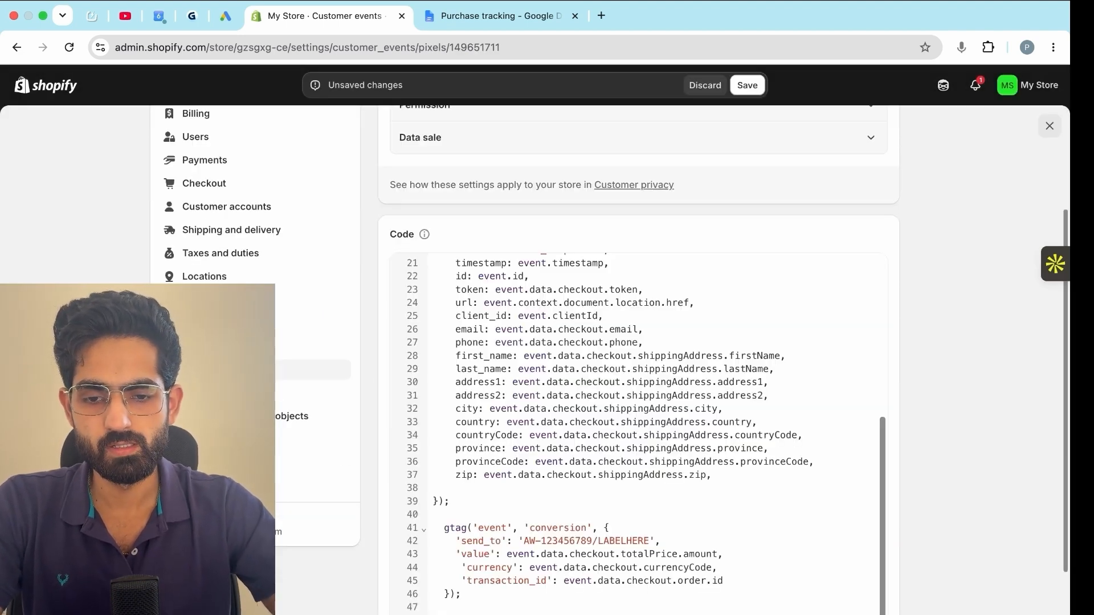
{"action": "scroll", "coordinate": [613, 375], "scroll_direction": "up", "scroll_amount": 5}
{"action": "scroll", "coordinate": [614, 376], "scroll_direction": "up", "scroll_amount": 5}
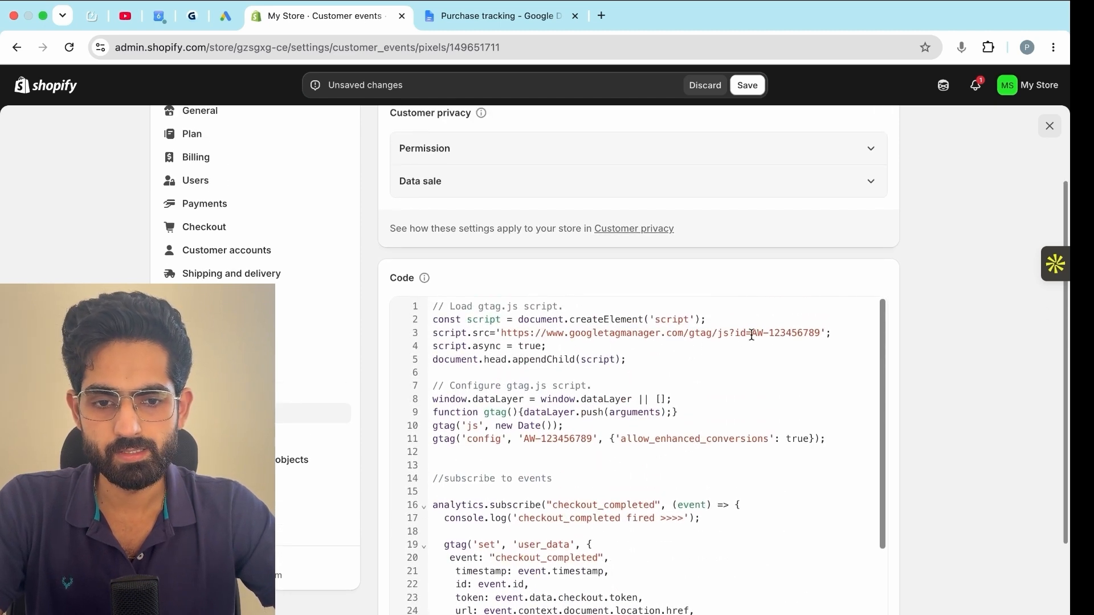
Replace the placeholder 123456789 in the script URL and the gtag config line with the conversion ID copied from Google Ads.
{"action": "double_click", "coordinate": [792, 335]}
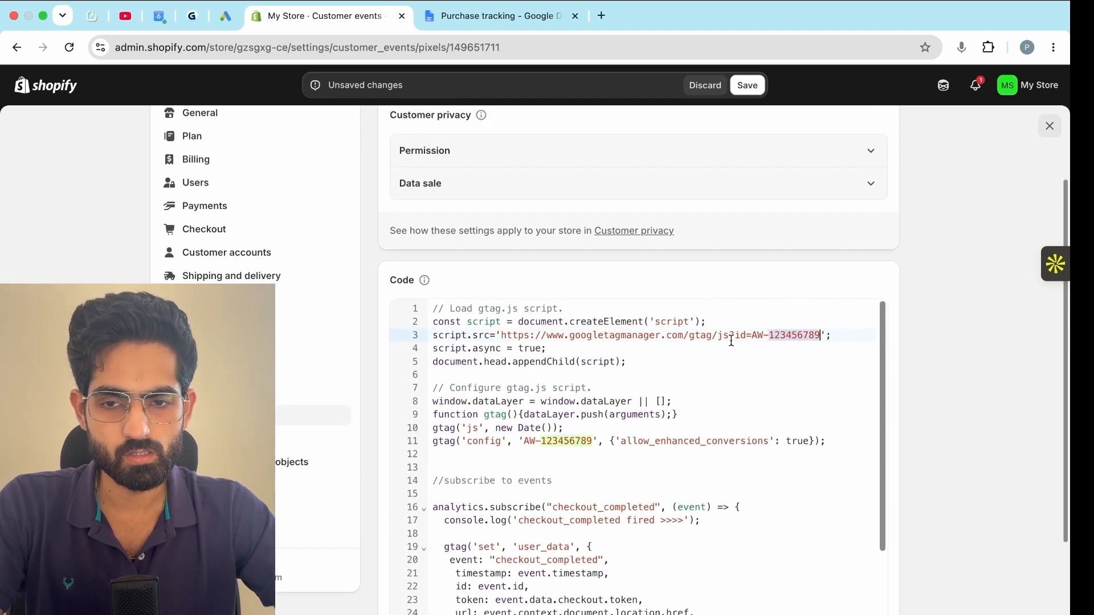
{"action": "left_click", "coordinate": [225, 16]}
{"action": "double_click", "coordinate": [663, 354]}
{"action": "key", "text": "super+c"}
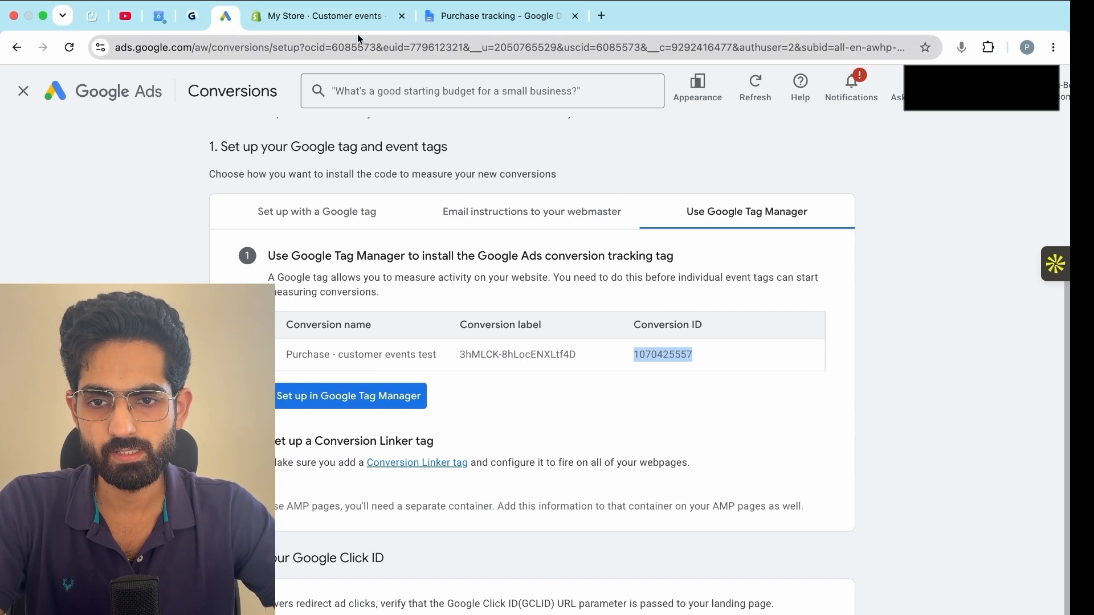
{"action": "left_click", "coordinate": [322, 15]}
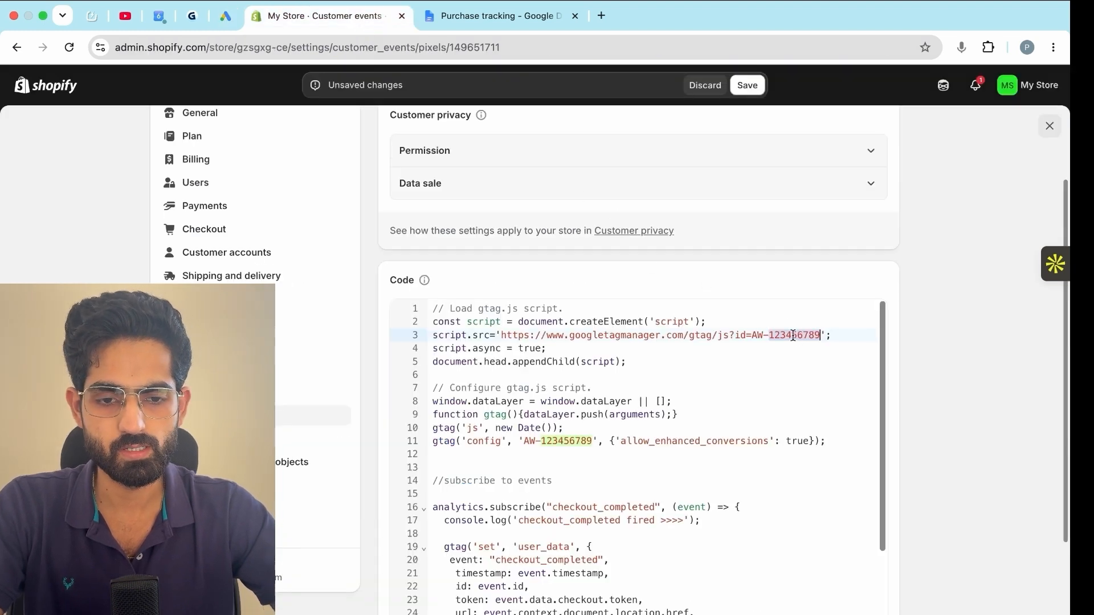
{"action": "key", "text": "super+v"}
{"action": "double_click", "coordinate": [580, 438]}
{"action": "key", "text": "super+v"}
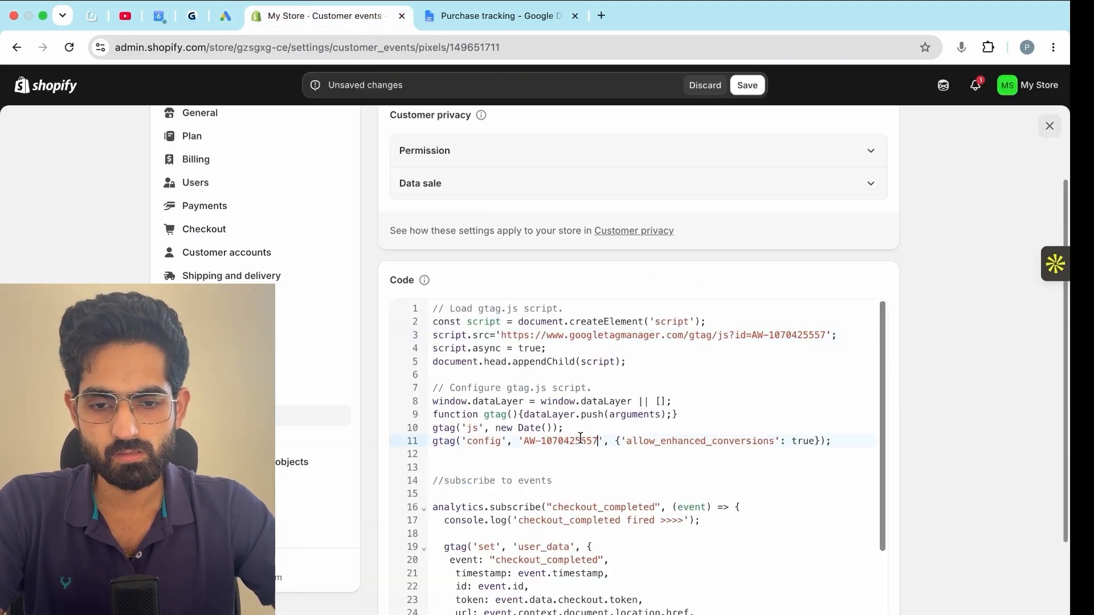
Replace the placeholder number in the conversion event's send_to value with the copied conversion ID.
{"action": "scroll", "coordinate": [552, 584], "scroll_direction": "down", "scroll_amount": 10}
{"action": "double_click", "coordinate": [551, 586]}
{"action": "key", "text": "super+v"}
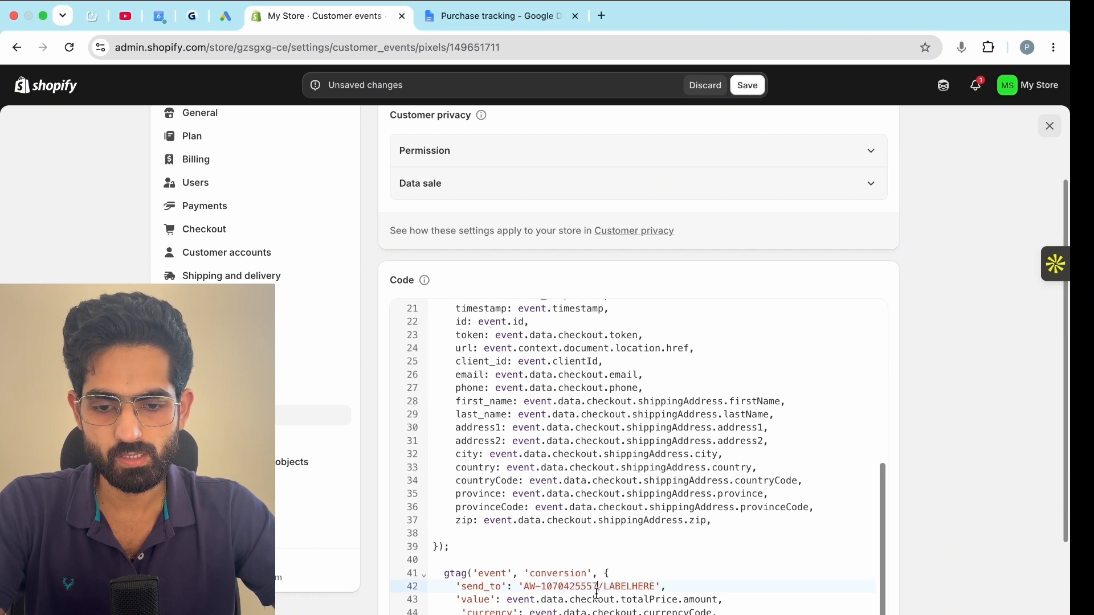
Copy the conversion label from Google Ads and put it in place of LABELHERE in the Shopify pixel's send_to value.
{"action": "left_click", "coordinate": [226, 16]}
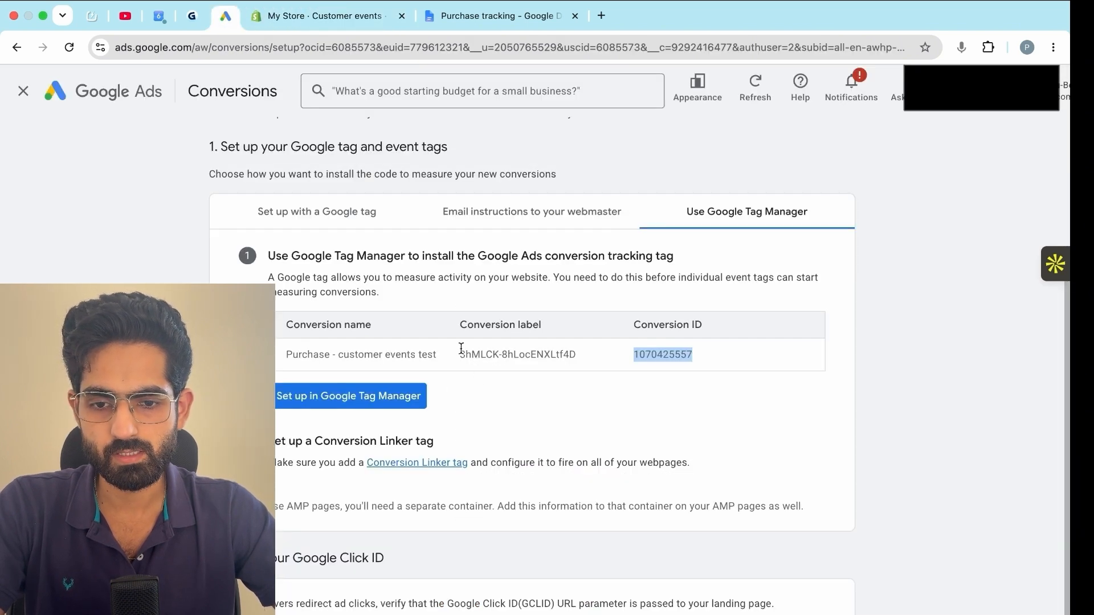
{"action": "left_click_drag", "start_coordinate": [461, 348], "coordinate": [577, 353]}
{"action": "key", "text": "super+c"}
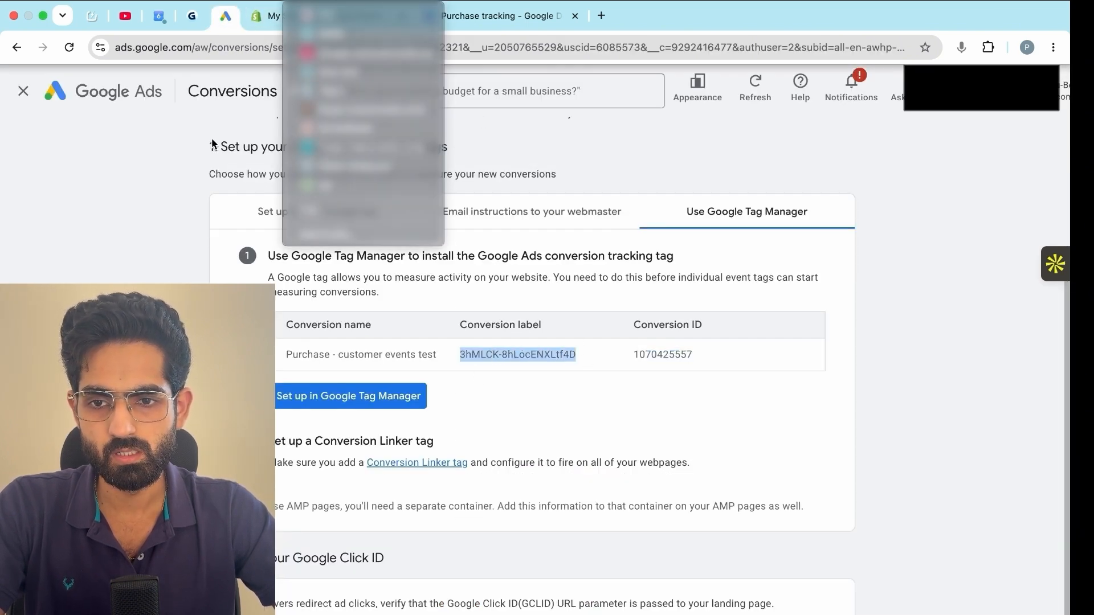
{"action": "left_click", "coordinate": [212, 144]}
{"action": "left_click", "coordinate": [308, 16]}
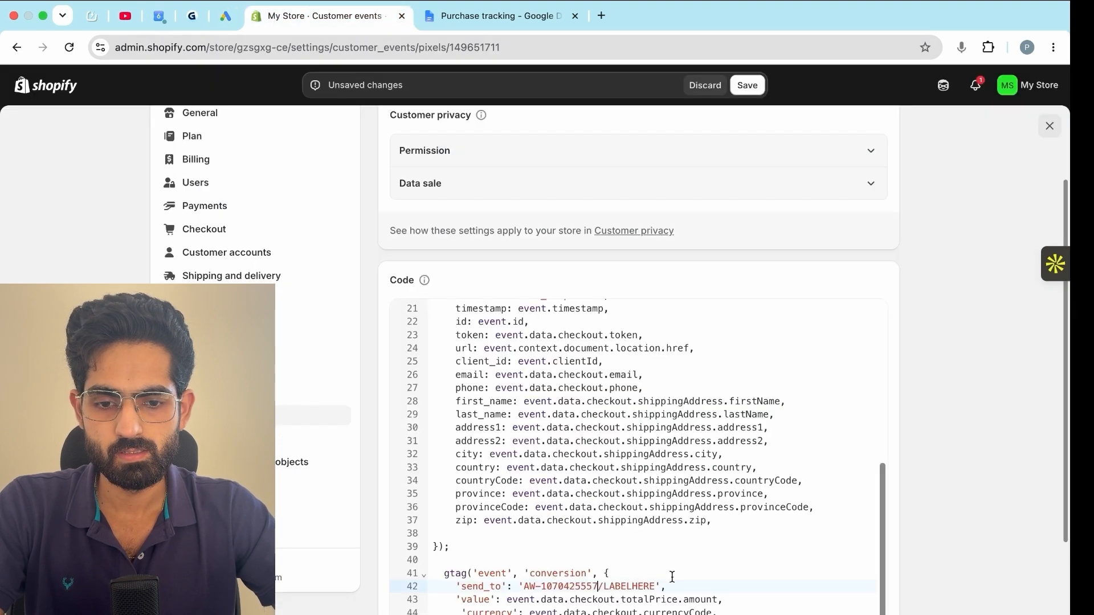
{"action": "key", "text": "super+v"}
{"action": "scroll", "coordinate": [647, 566], "scroll_direction": "down", "scroll_amount": 4}
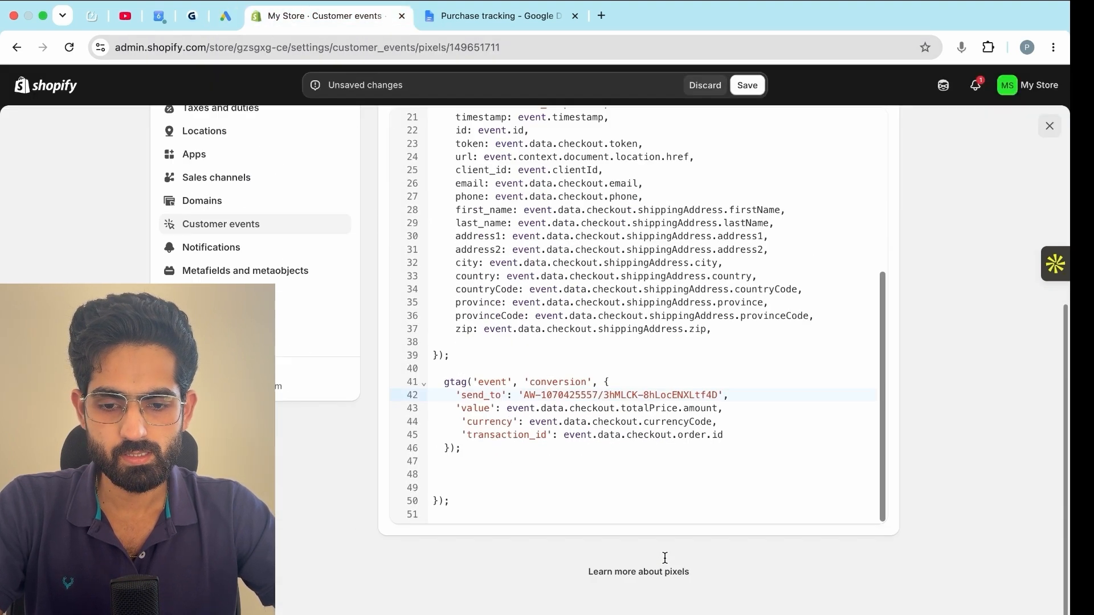
Save the pixel's code, connect the pixel to the store, and leave the settings.
{"action": "scroll", "coordinate": [678, 325], "scroll_direction": "up", "scroll_amount": 5}
{"action": "scroll", "coordinate": [678, 325], "scroll_direction": "up", "scroll_amount": 4}
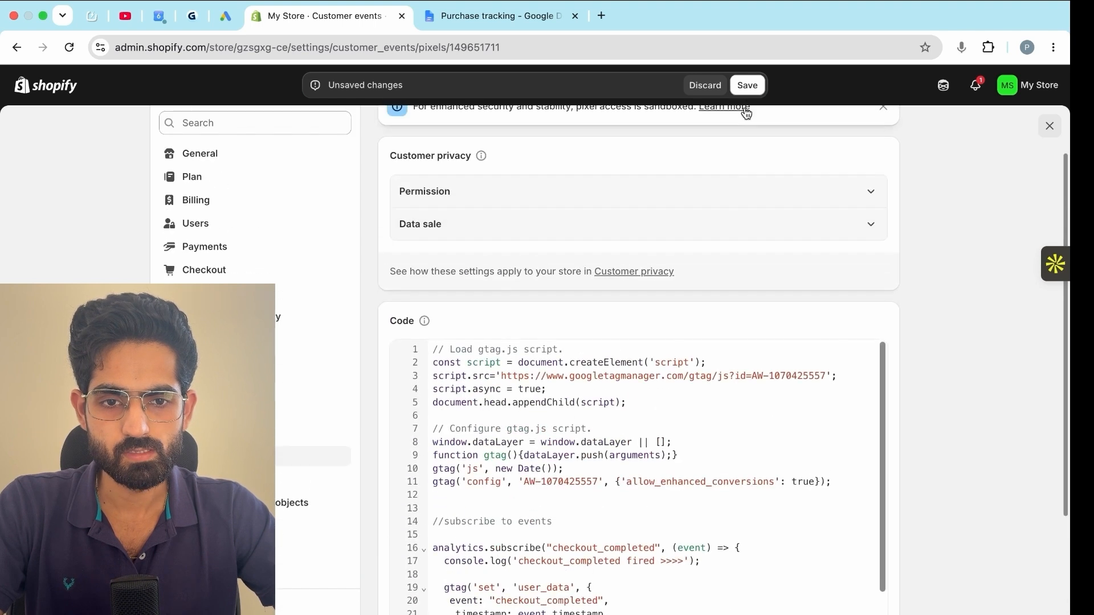
{"action": "left_click", "coordinate": [748, 85]}
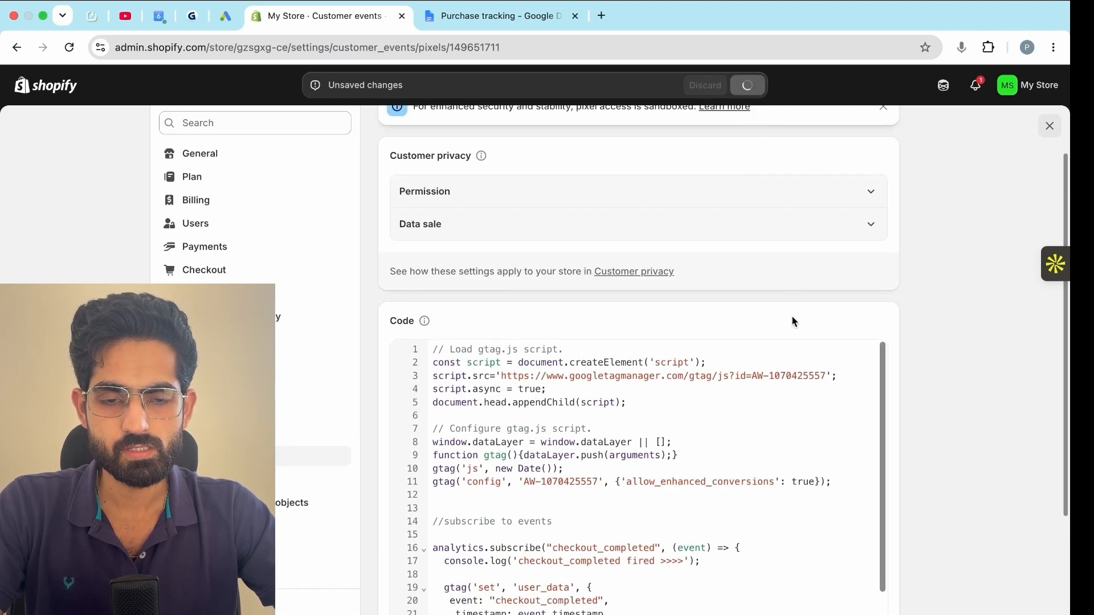
{"action": "left_click", "coordinate": [873, 139]}
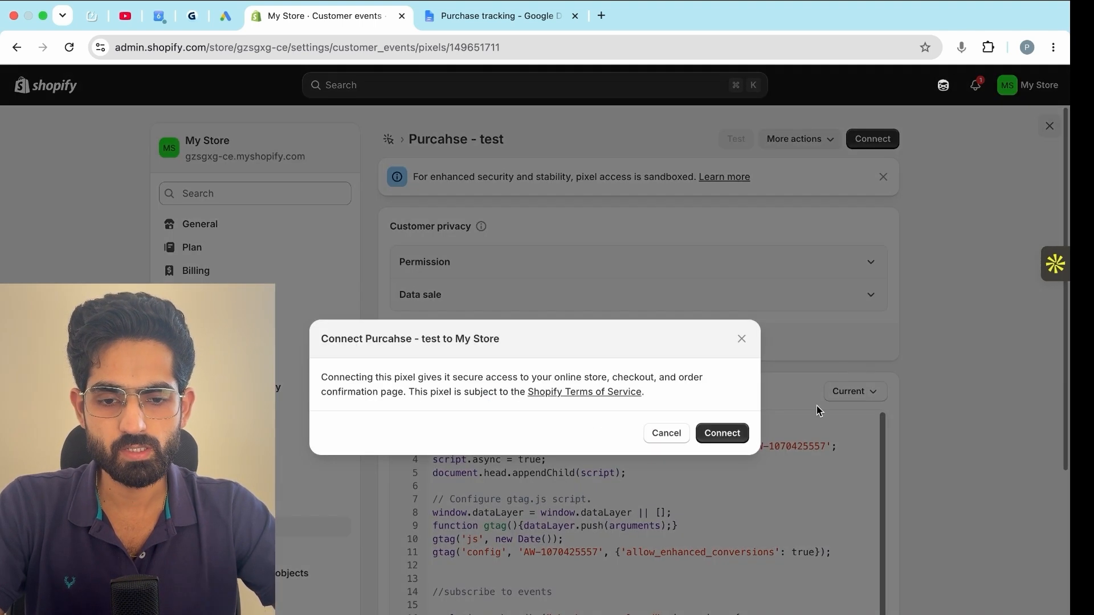
{"action": "left_click", "coordinate": [719, 434]}
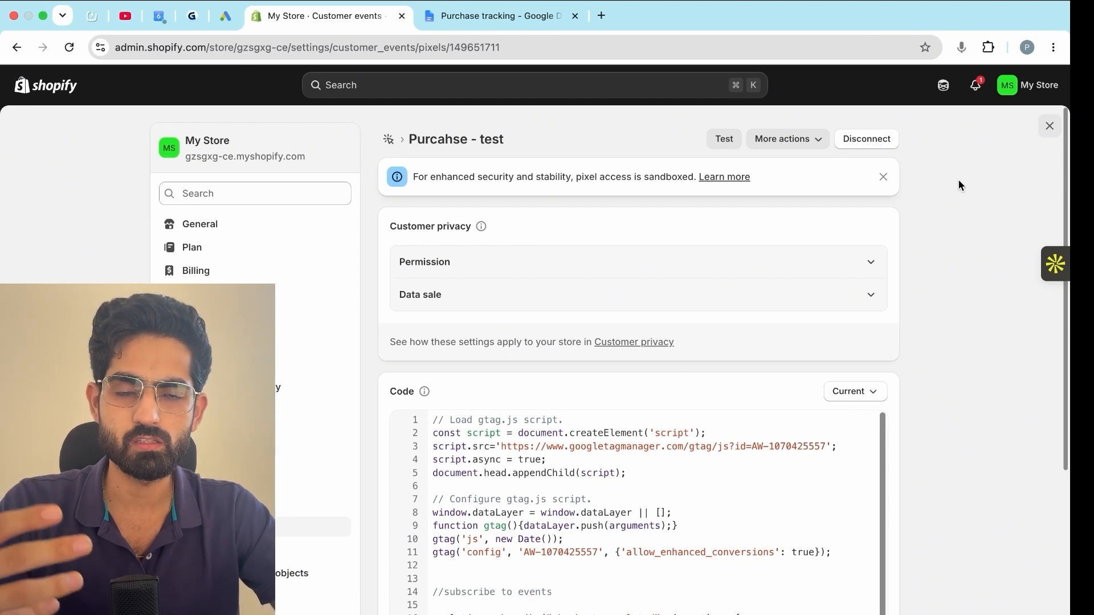
{"action": "left_click", "coordinate": [1045, 134]}
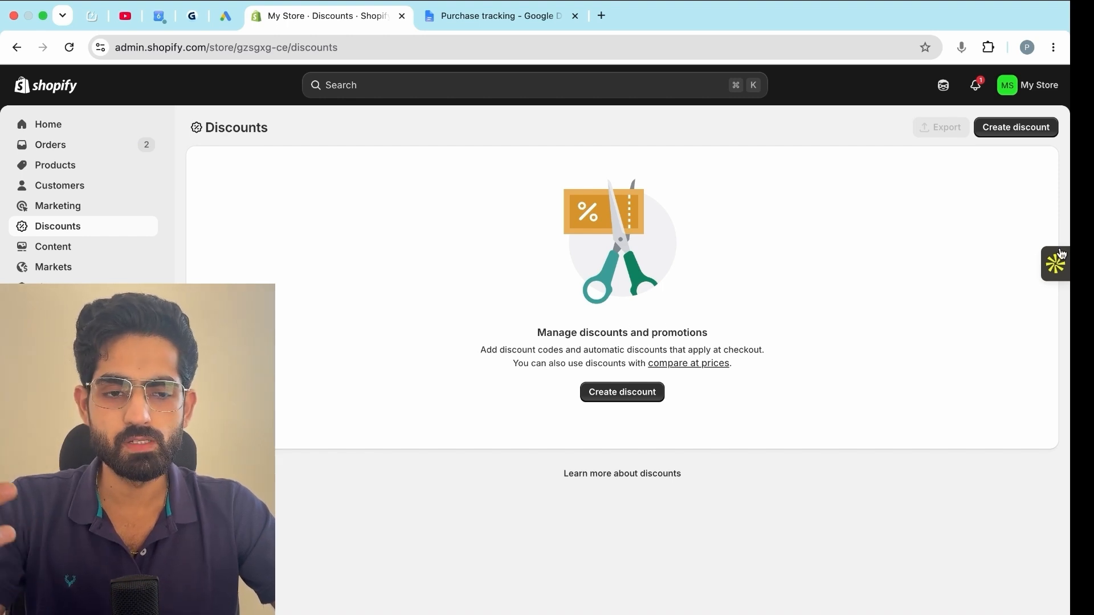
Start an amount-off-products discount with the code "Test - amount" and a value of 100 percent.
{"action": "left_click", "coordinate": [1024, 131]}
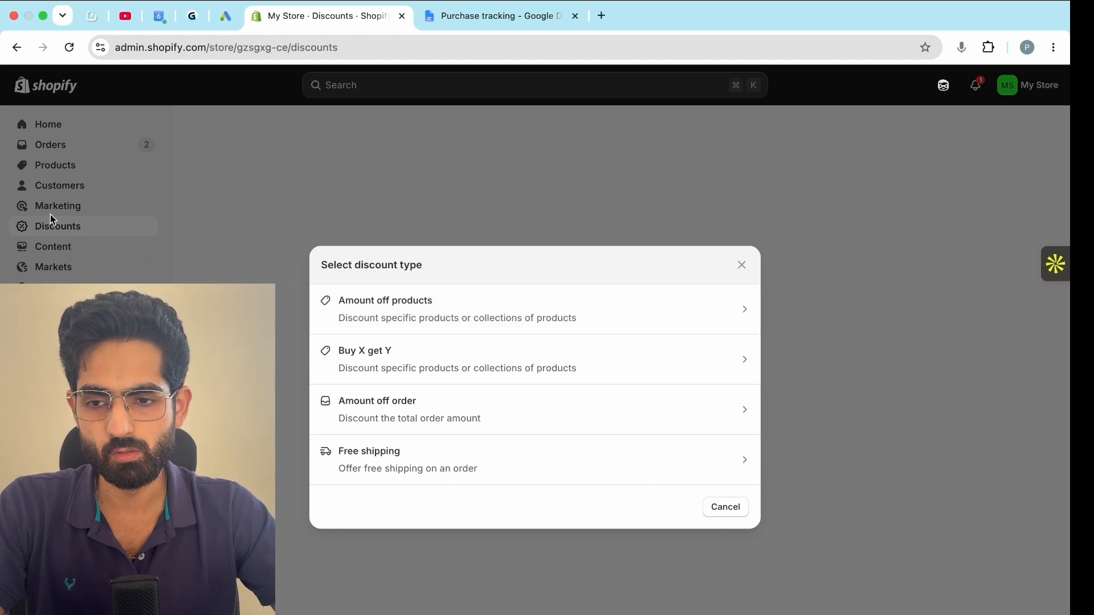
{"action": "left_click", "coordinate": [512, 307]}
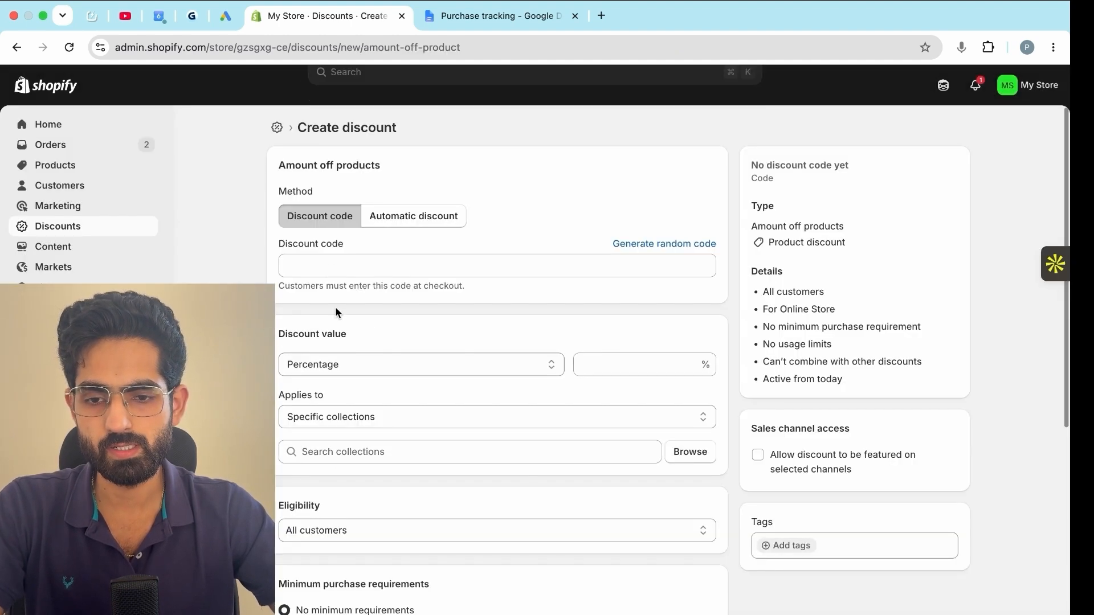
{"action": "left_click", "coordinate": [382, 271]}
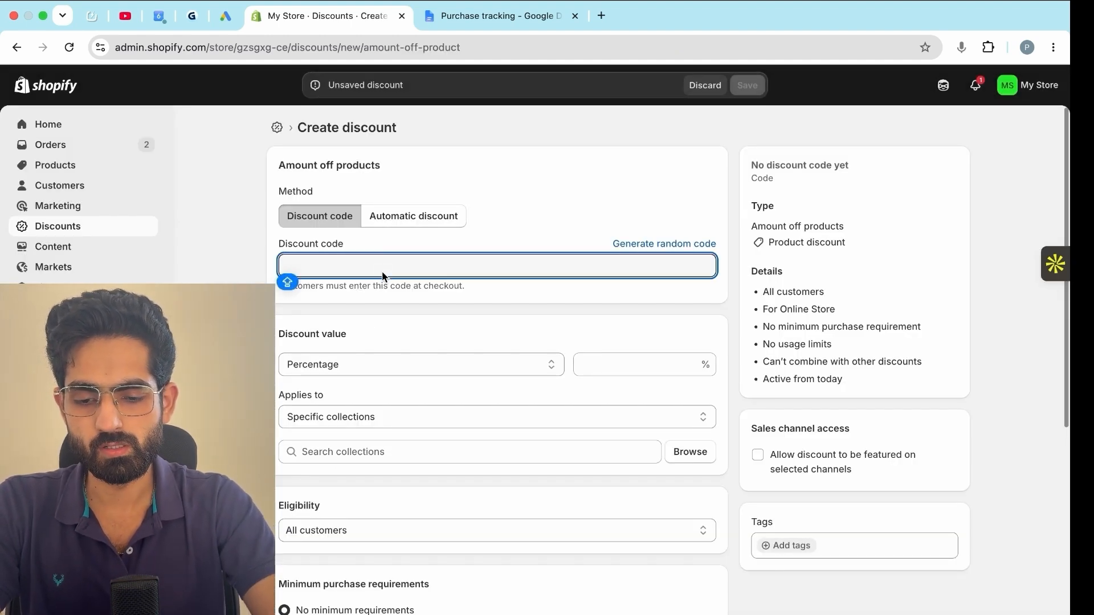
{"action": "type", "text": "Test - amount"}
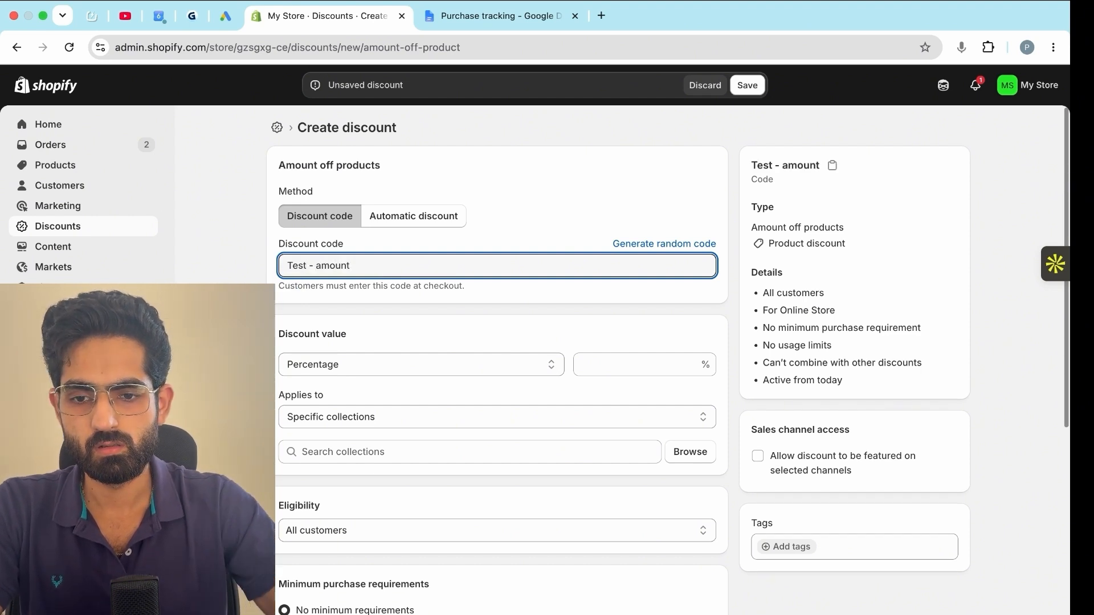
{"action": "left_click", "coordinate": [622, 360]}
{"action": "type", "text": "100"}
Apply the discount to specific products and add the Shorts product, searching the product list for "short".
{"action": "scroll", "coordinate": [642, 368], "scroll_direction": "down", "scroll_amount": 2}
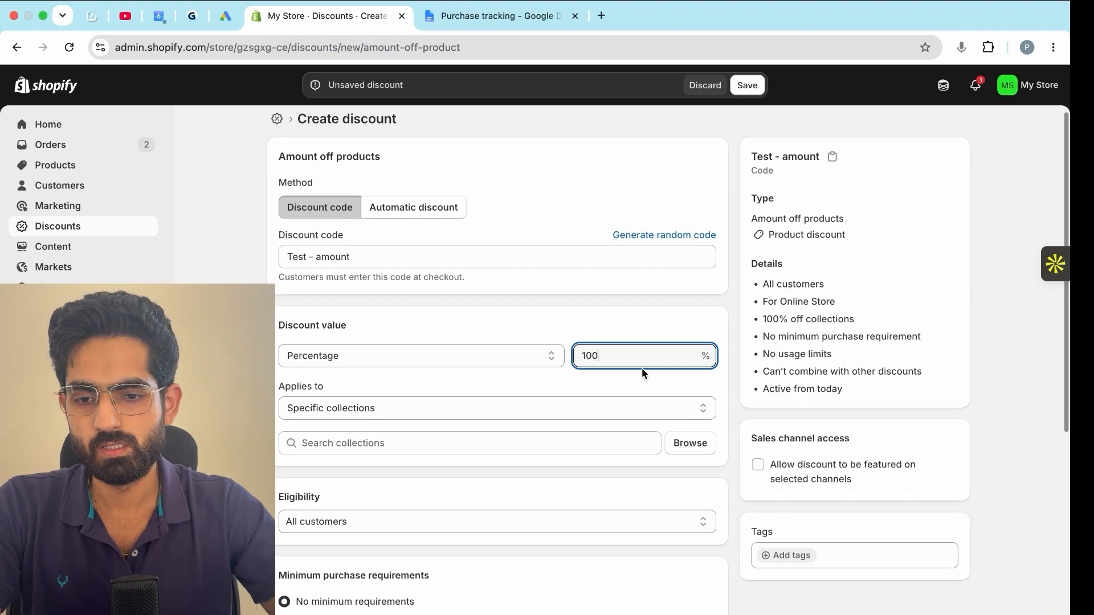
{"action": "left_click", "coordinate": [512, 362]}
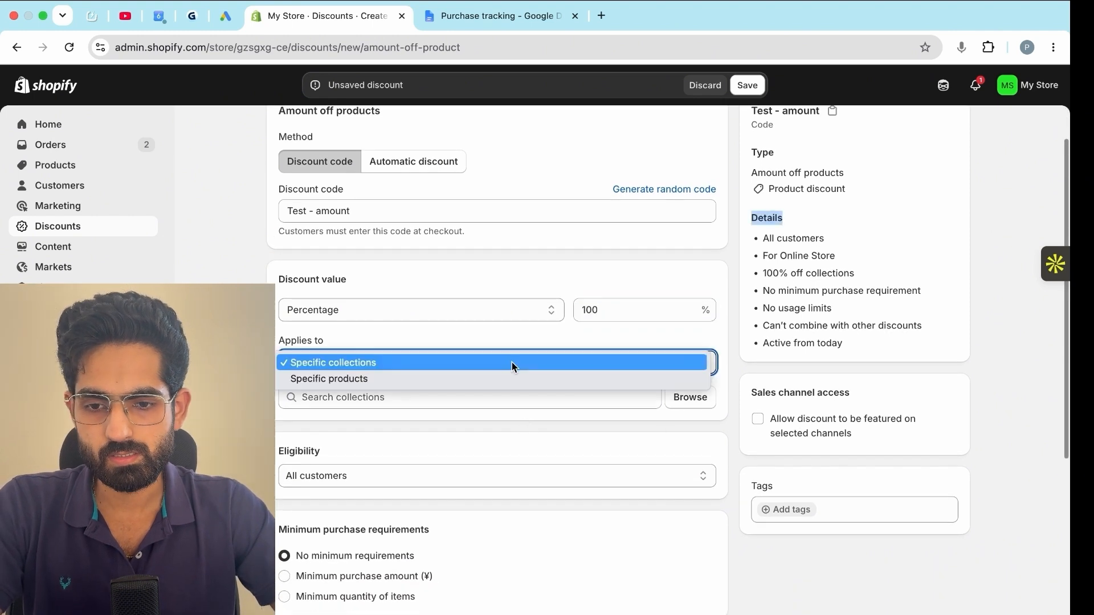
{"action": "left_click", "coordinate": [436, 379]}
{"action": "left_click", "coordinate": [689, 397]}
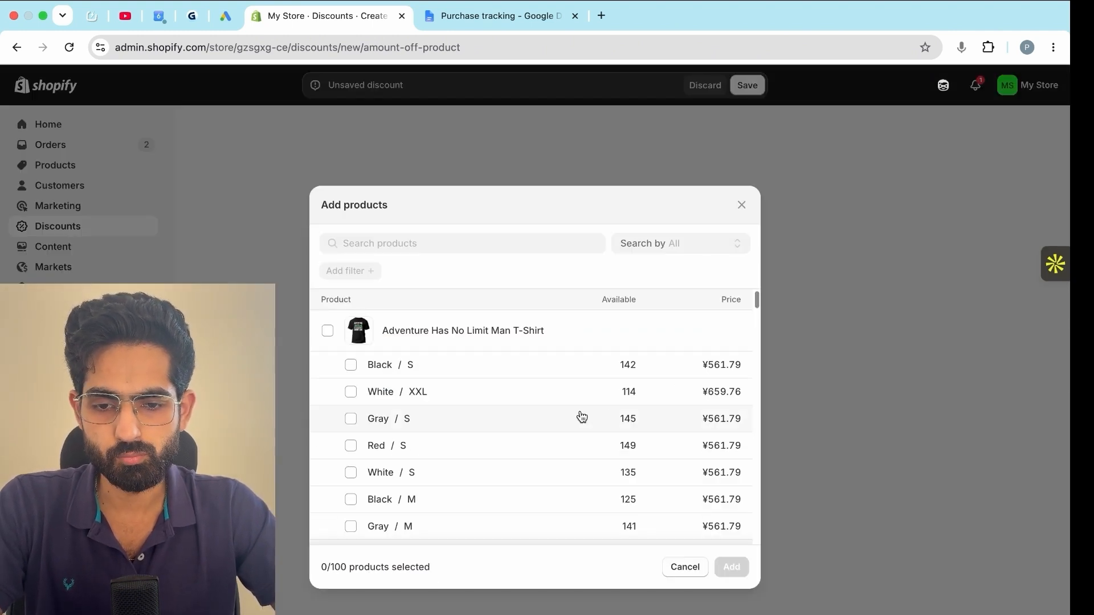
{"action": "type", "text": "short"}
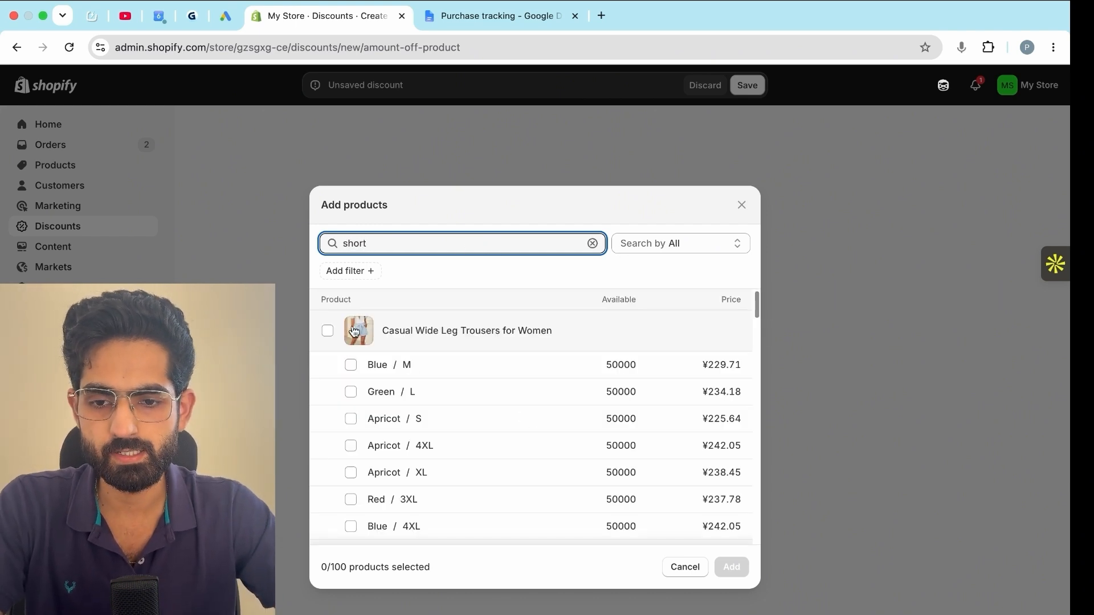
{"action": "scroll", "coordinate": [415, 484], "scroll_direction": "down", "scroll_amount": 10}
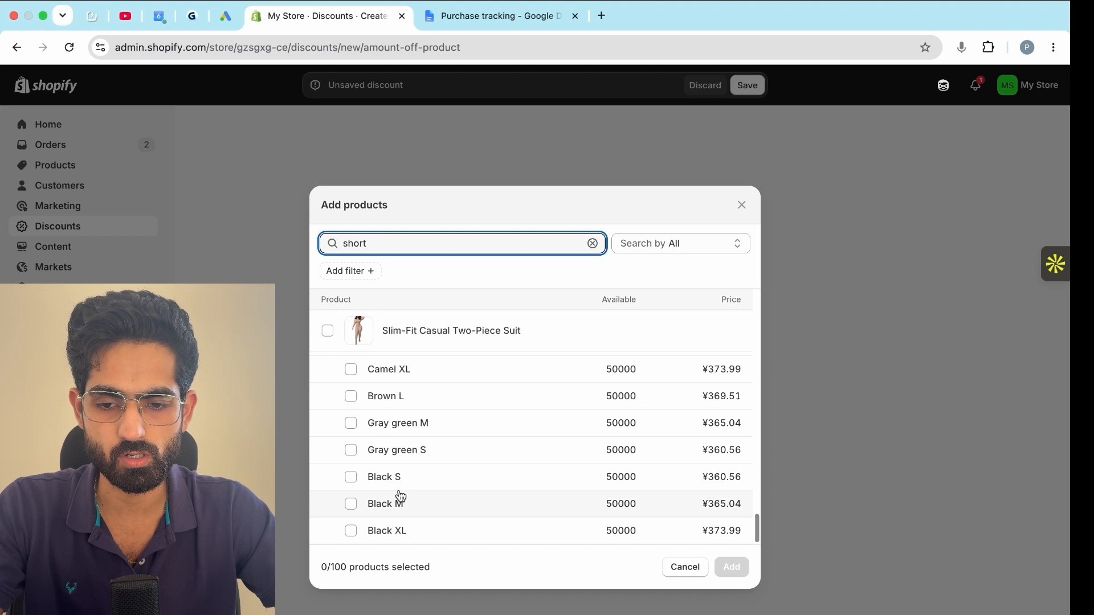
{"action": "scroll", "coordinate": [434, 448], "scroll_direction": "up", "scroll_amount": 12}
{"action": "scroll", "coordinate": [381, 438], "scroll_direction": "up", "scroll_amount": 1}
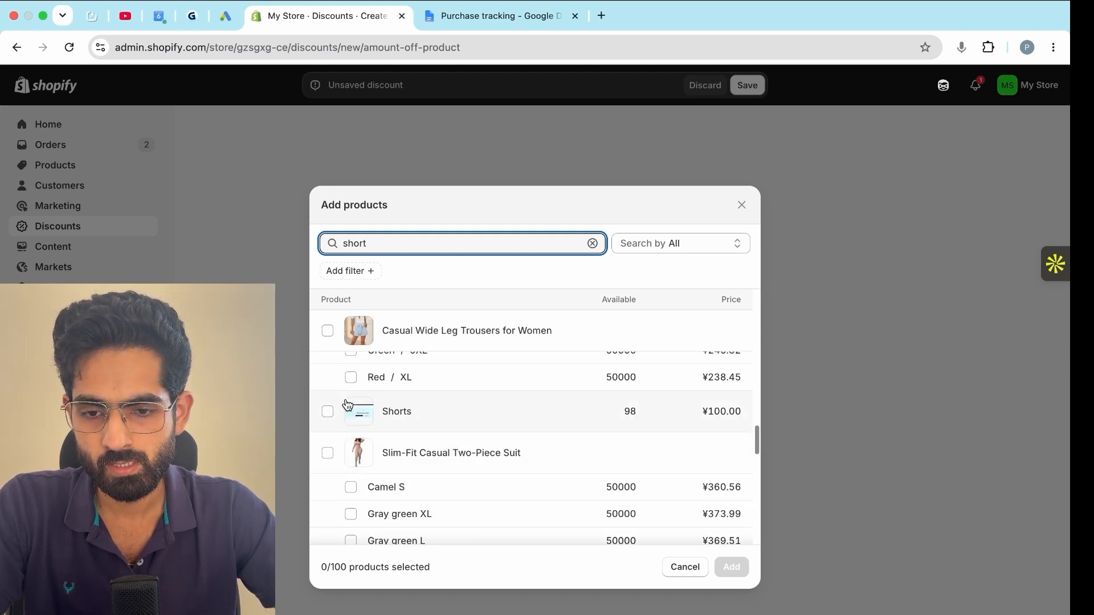
{"action": "left_click", "coordinate": [327, 413]}
{"action": "left_click", "coordinate": [731, 567]}
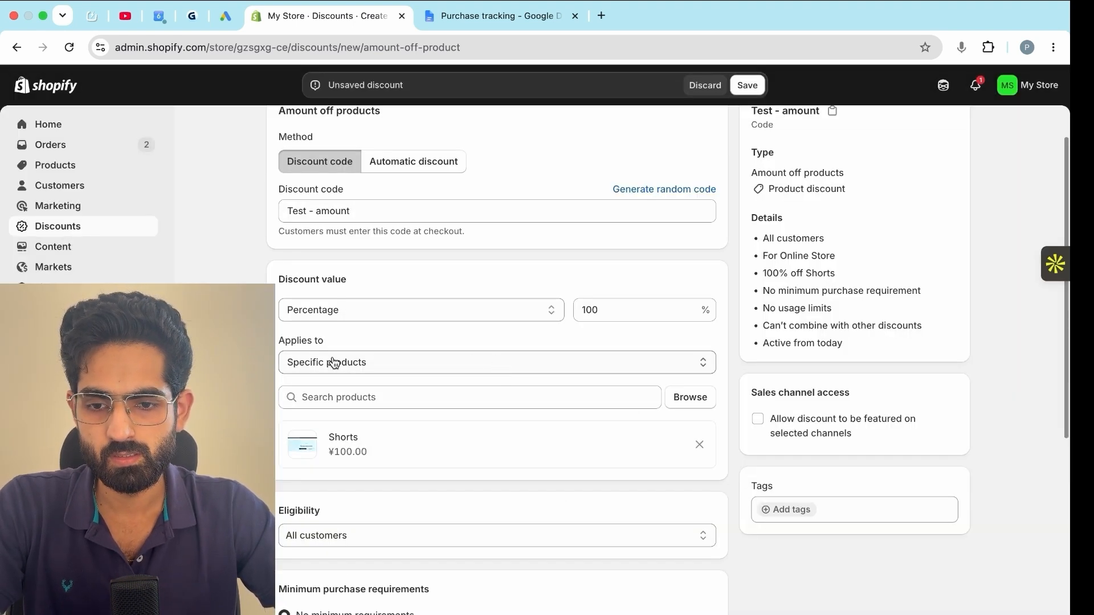
Allow the discount to combine with product, order and shipping discounts, and save it.
{"action": "scroll", "coordinate": [384, 419], "scroll_direction": "down", "scroll_amount": 5}
{"action": "scroll", "coordinate": [336, 433], "scroll_direction": "down", "scroll_amount": 2}
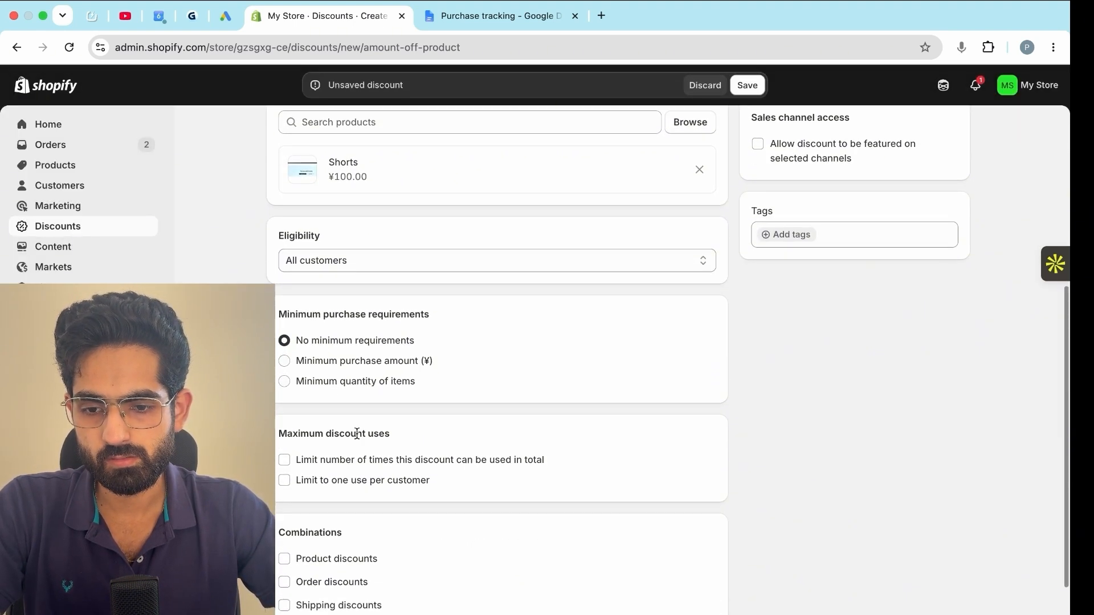
{"action": "left_click", "coordinate": [284, 463]}
{"action": "left_click", "coordinate": [285, 496]}
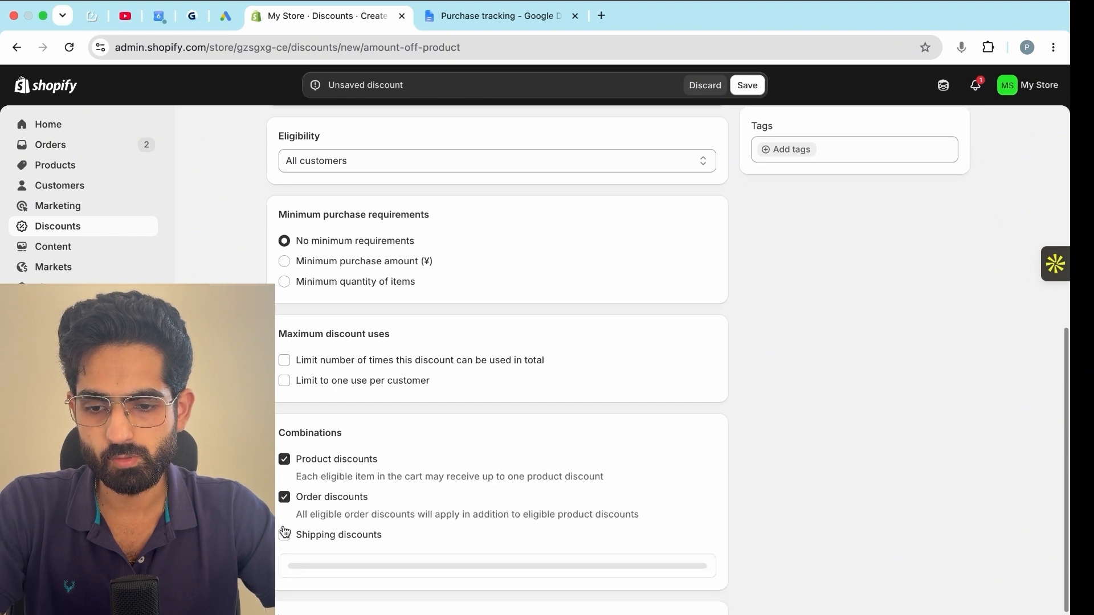
{"action": "left_click", "coordinate": [284, 532]}
{"action": "scroll", "coordinate": [741, 525], "scroll_direction": "down", "scroll_amount": 3}
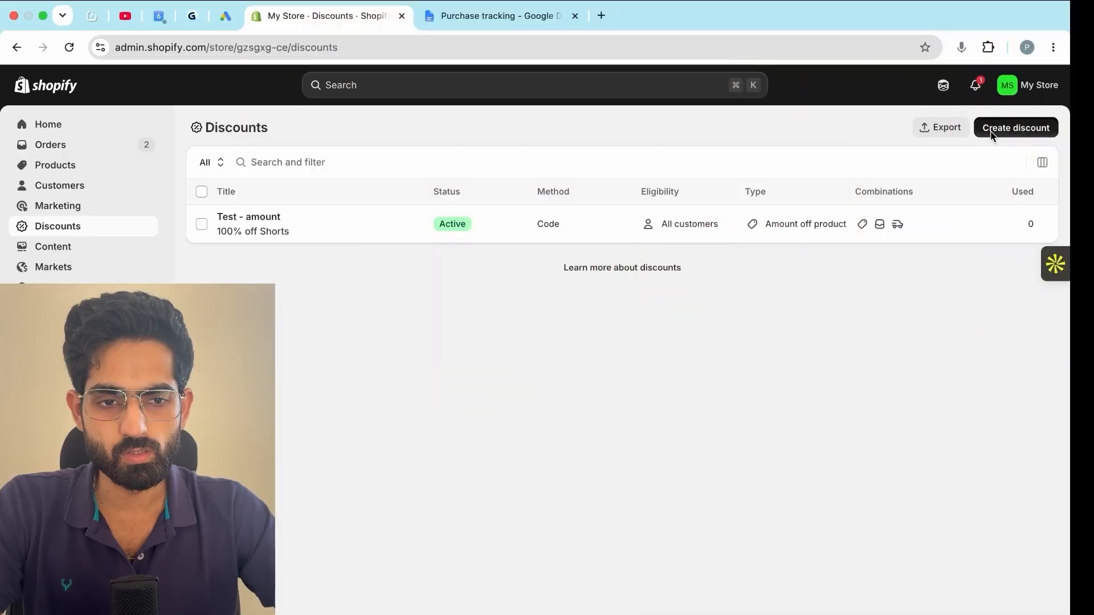
Start a free shipping discount with the code "Test - ship".
{"action": "left_click", "coordinate": [993, 129]}
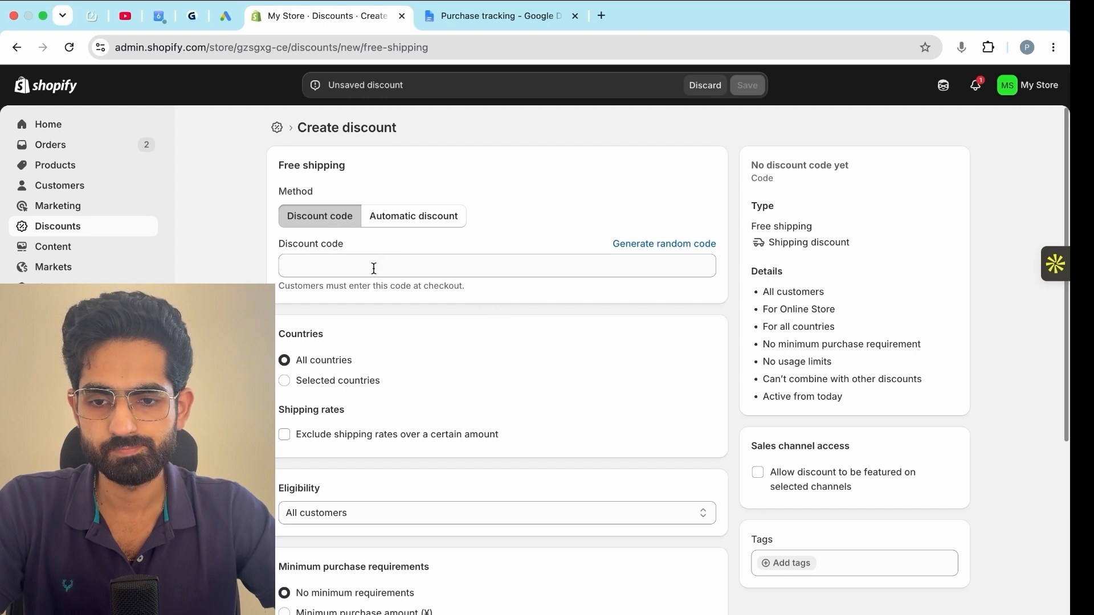
{"action": "left_click", "coordinate": [374, 267]}
{"action": "type", "text": "Test - ship"}
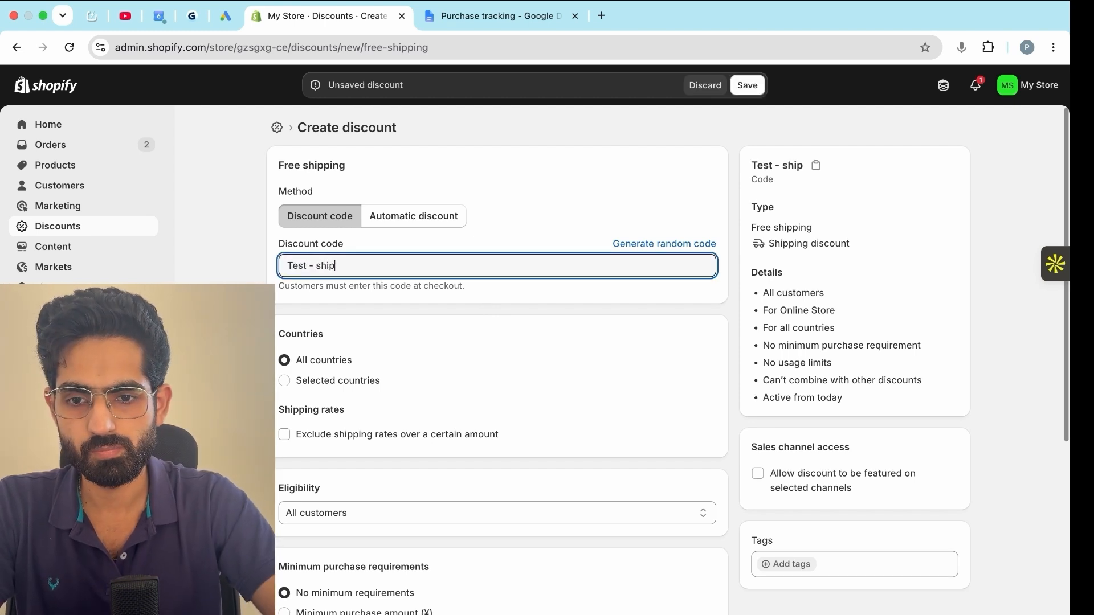
Allow the free shipping discount to combine with product and order discounts, save it, and return to the discounts list.
{"action": "scroll", "coordinate": [384, 406], "scroll_direction": "down", "scroll_amount": 1}
{"action": "scroll", "coordinate": [385, 406], "scroll_direction": "down", "scroll_amount": 6}
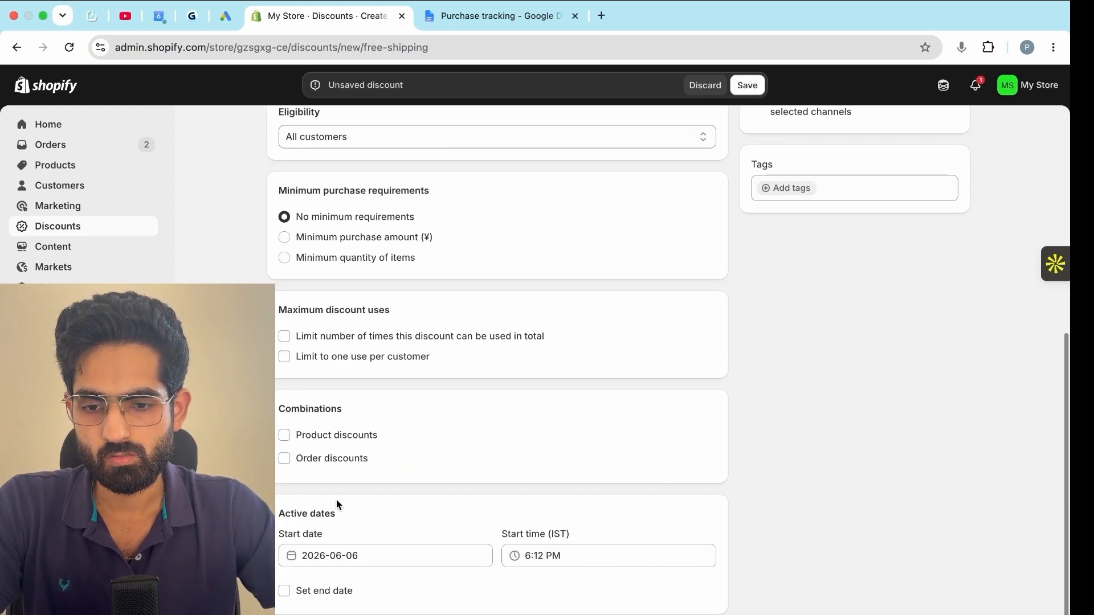
{"action": "left_click", "coordinate": [284, 436]}
{"action": "left_click", "coordinate": [285, 459]}
{"action": "scroll", "coordinate": [860, 581], "scroll_direction": "down", "scroll_amount": 2}
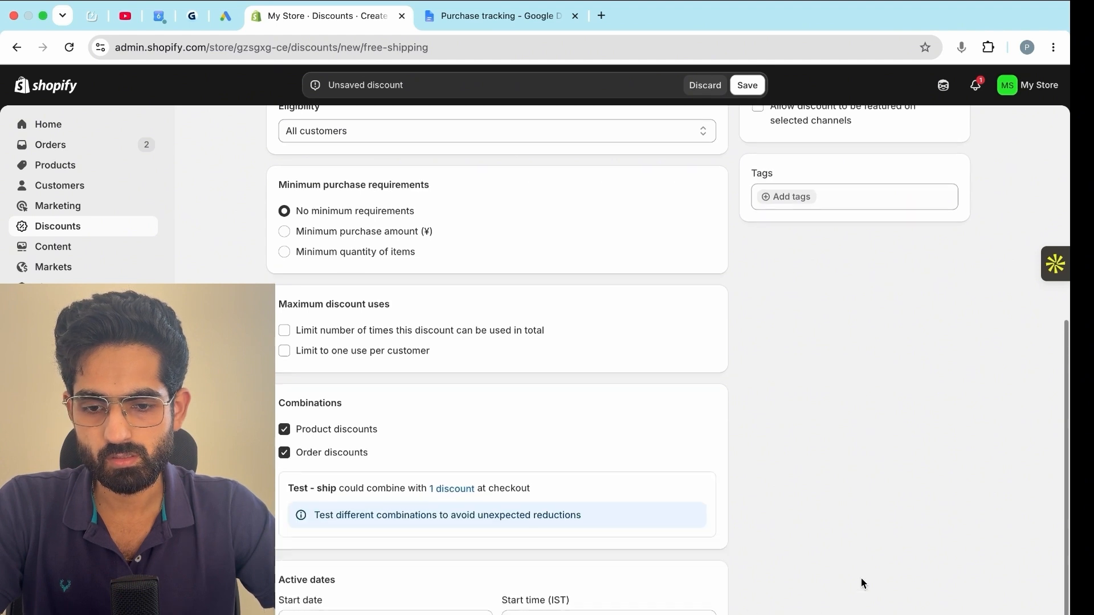
{"action": "left_click", "coordinate": [747, 85]}
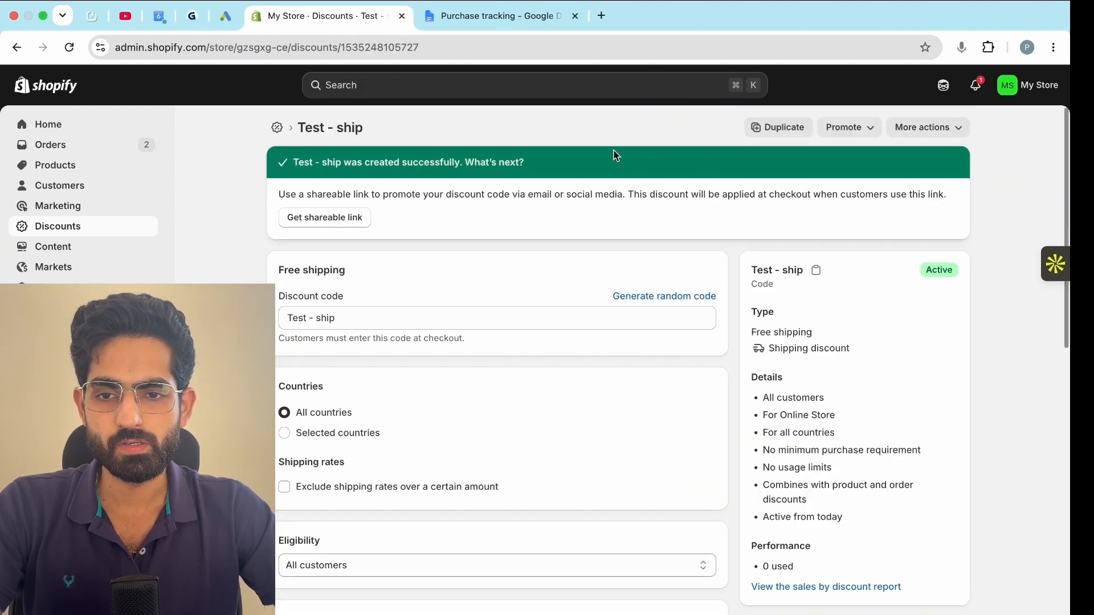
{"action": "left_click", "coordinate": [277, 127]}
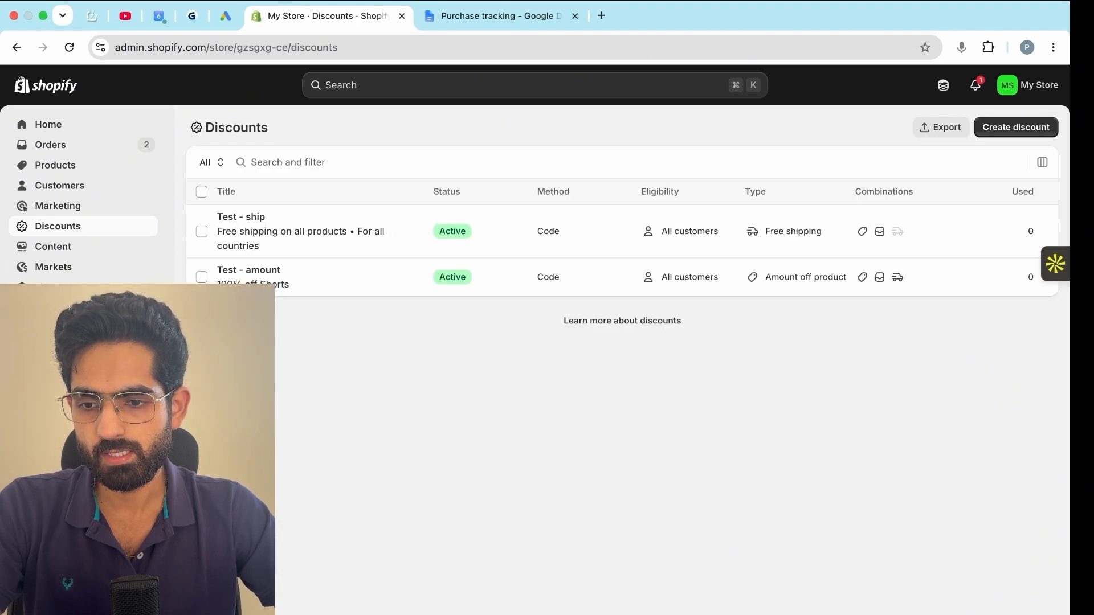
View the live storefront of the active Horizon theme from the Online Store section.
{"action": "left_click", "coordinate": [63, 358]}
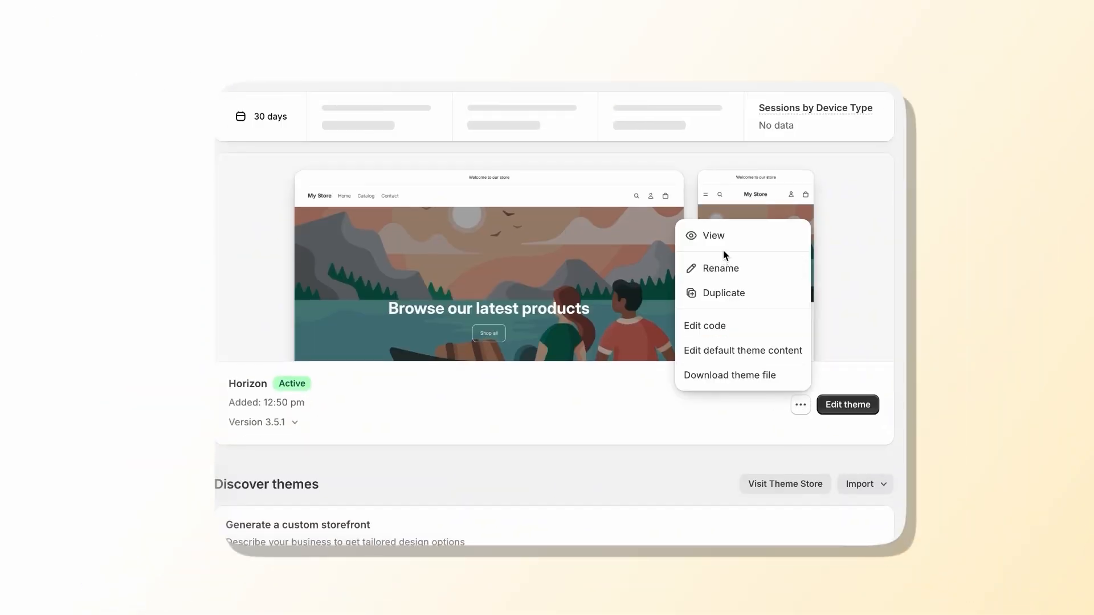
{"action": "left_click", "coordinate": [722, 243]}
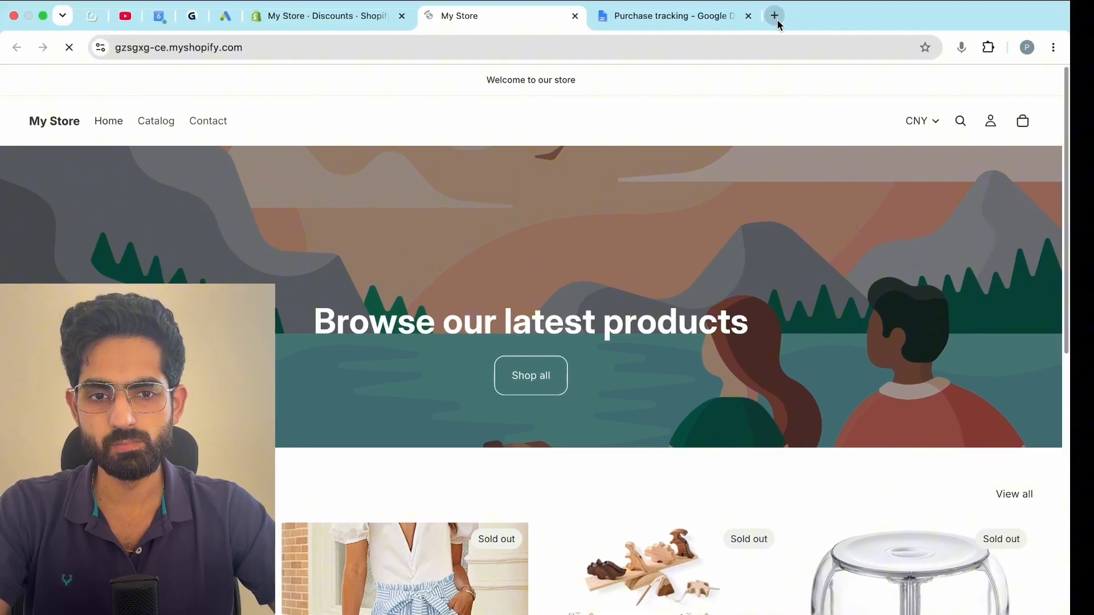
Search Google for "adswerve extension" in a new browser tab and open the dataLayer Inspector+ page in the Chrome Web Store.
{"action": "left_click", "coordinate": [776, 16]}
{"action": "type", "text": "adsw"}
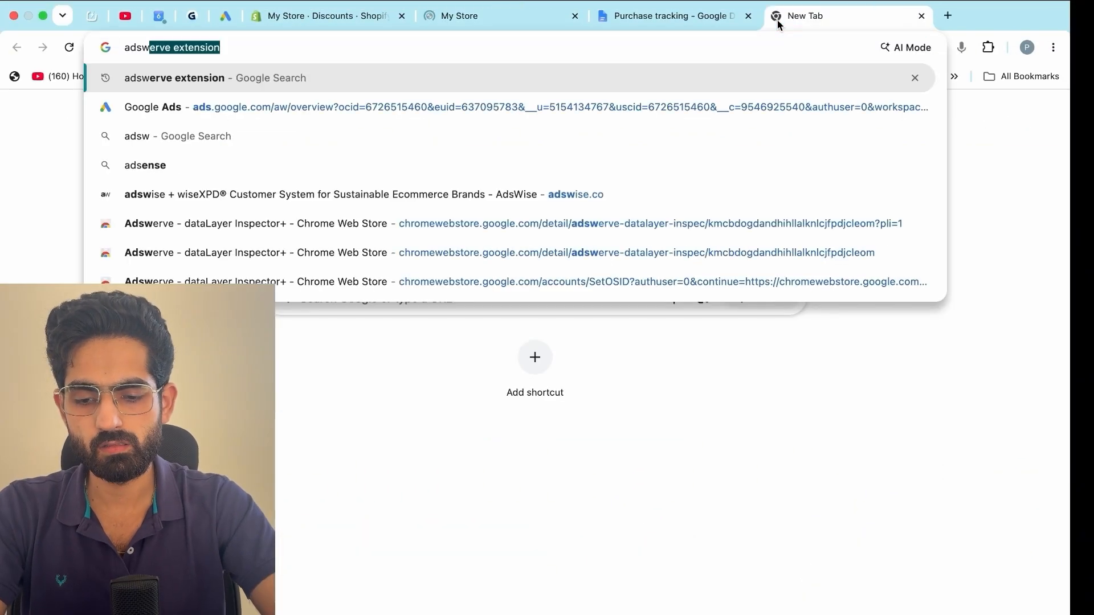
{"action": "type", "text": "erve ex"}
{"action": "key", "text": "Return"}
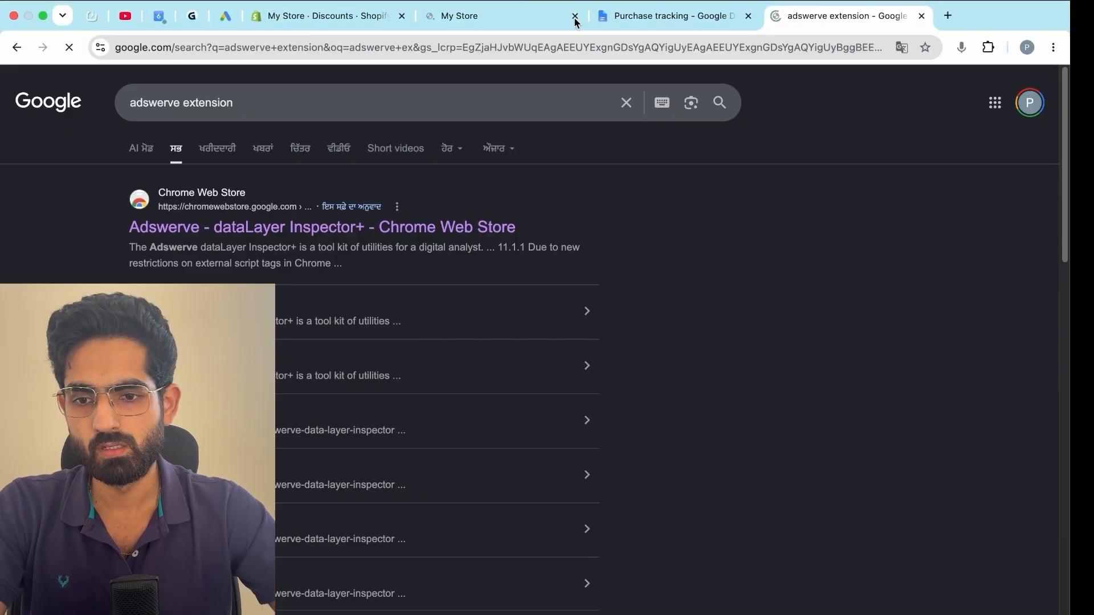
{"action": "left_click", "coordinate": [247, 230]}
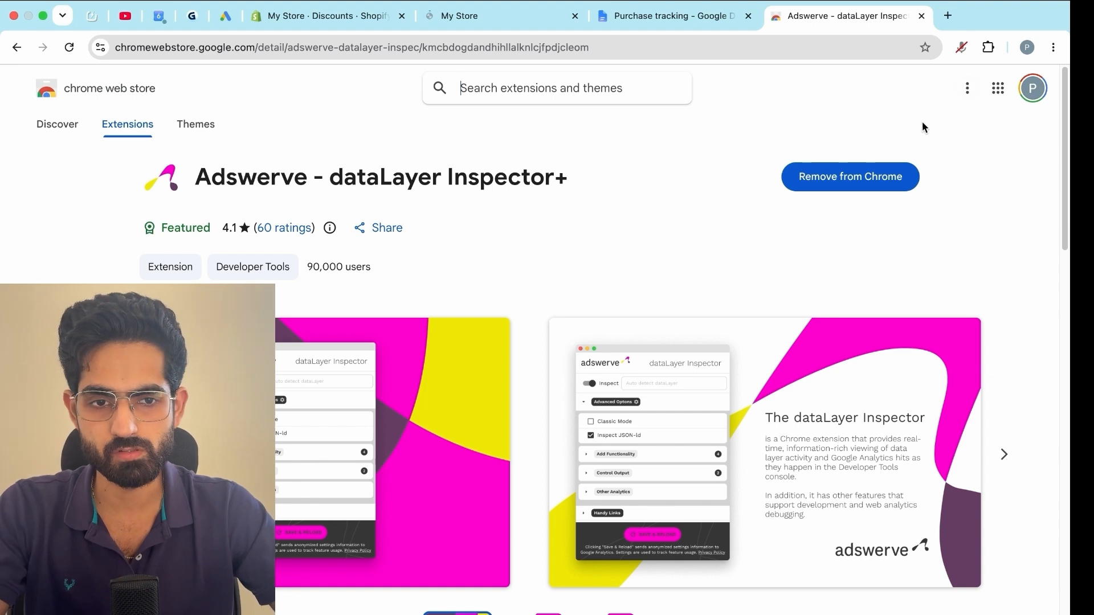
{"action": "left_click_drag", "start_coordinate": [206, 173], "coordinate": [408, 178]}
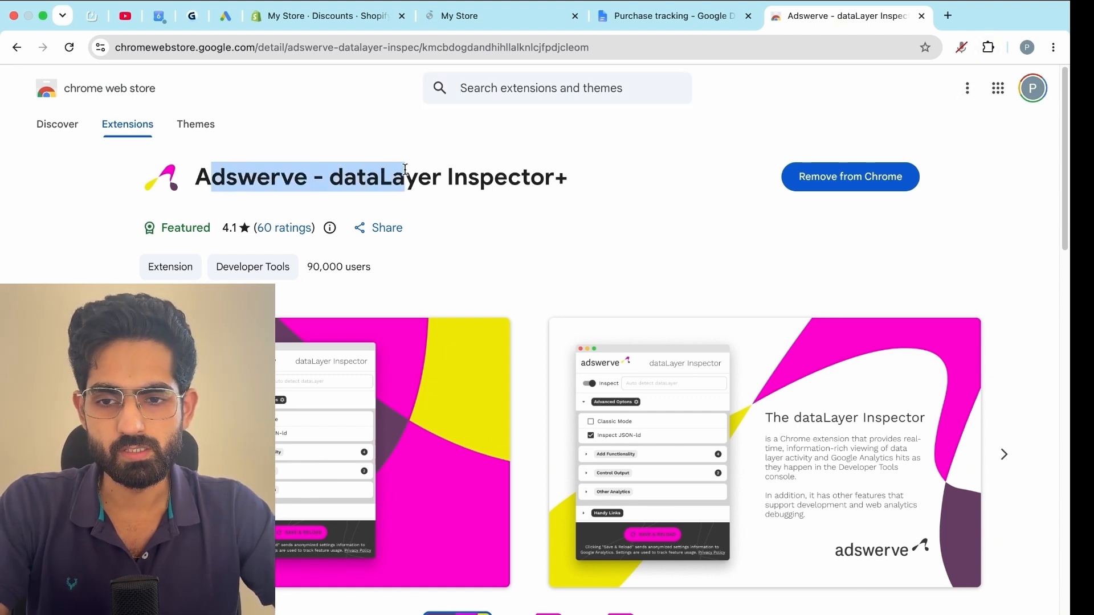
{"action": "left_click", "coordinate": [205, 182]}
{"action": "left_click_drag", "start_coordinate": [196, 181], "coordinate": [599, 183]}
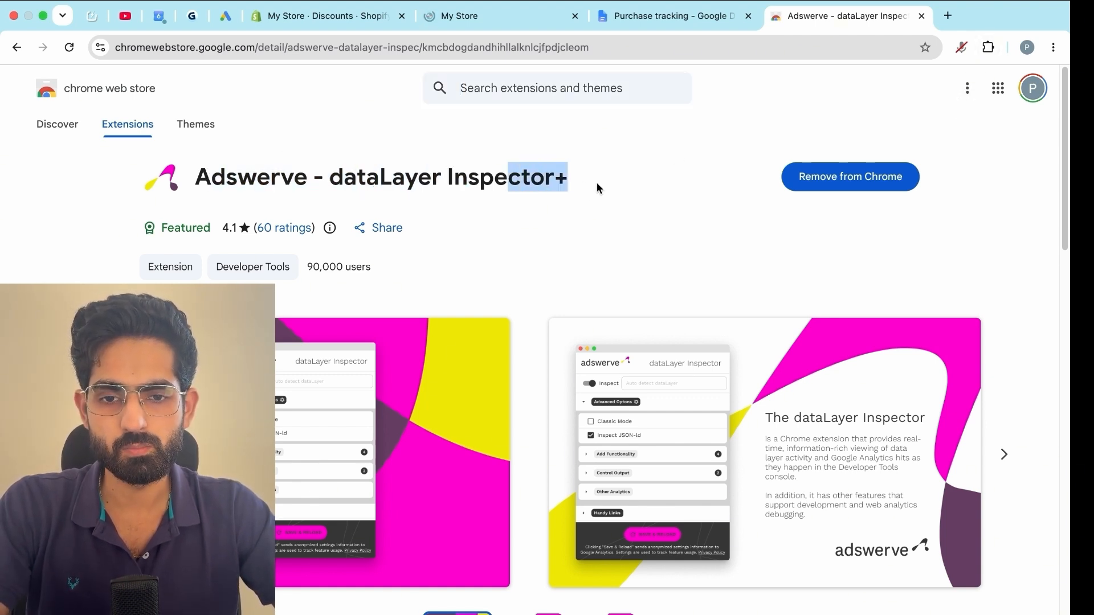
{"action": "left_click", "coordinate": [599, 183]}
Open the Adswerve dataLayer Inspector extension's settings and expand the Other Analytics section.
{"action": "left_click", "coordinate": [989, 48]}
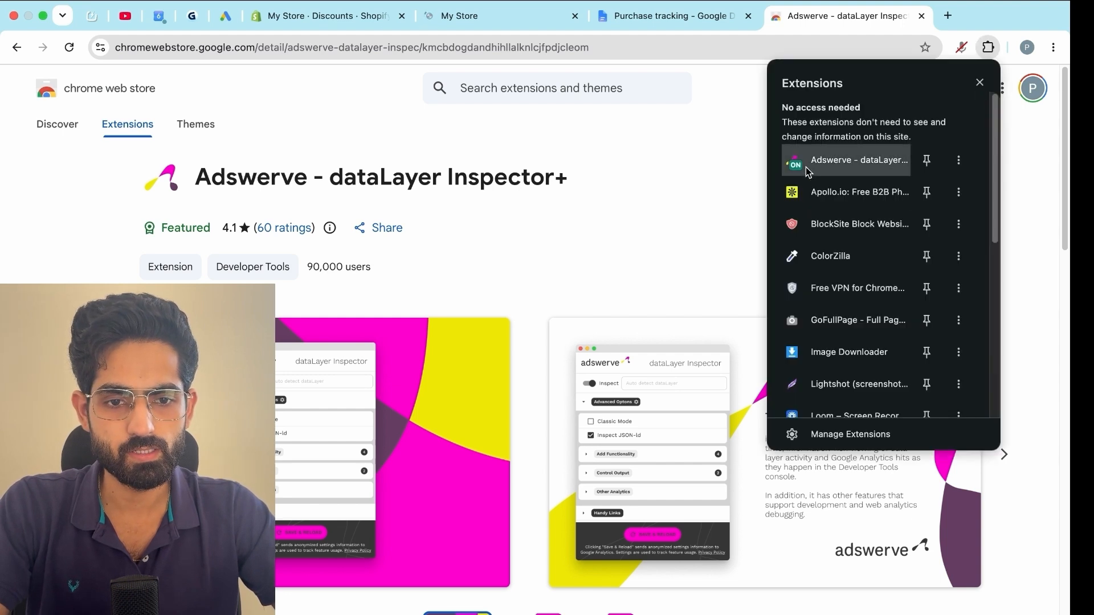
{"action": "left_click", "coordinate": [860, 160]}
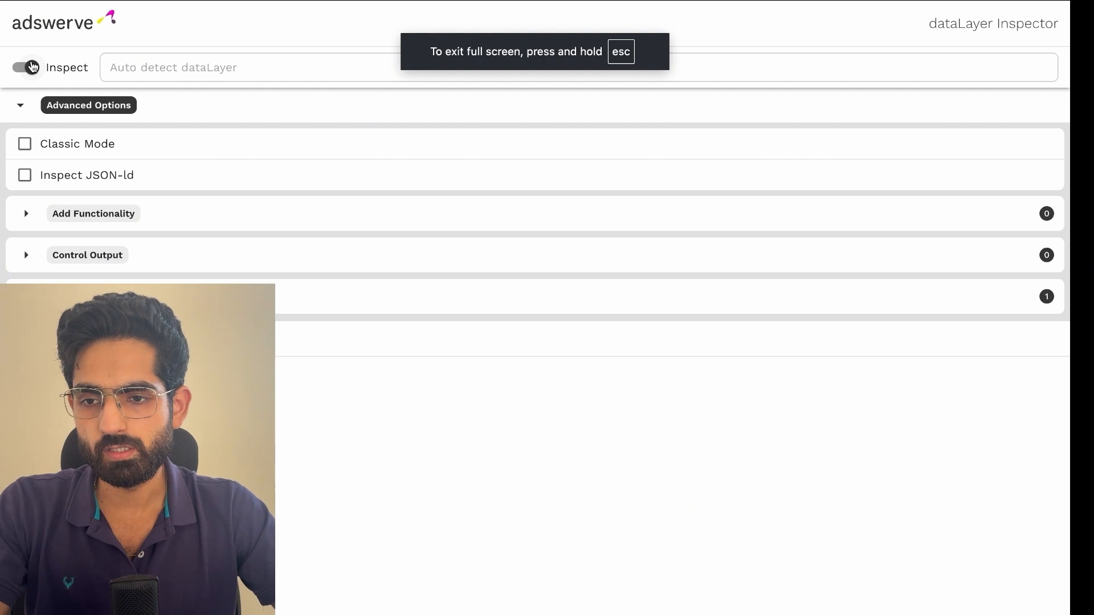
{"action": "left_click", "coordinate": [26, 297]}
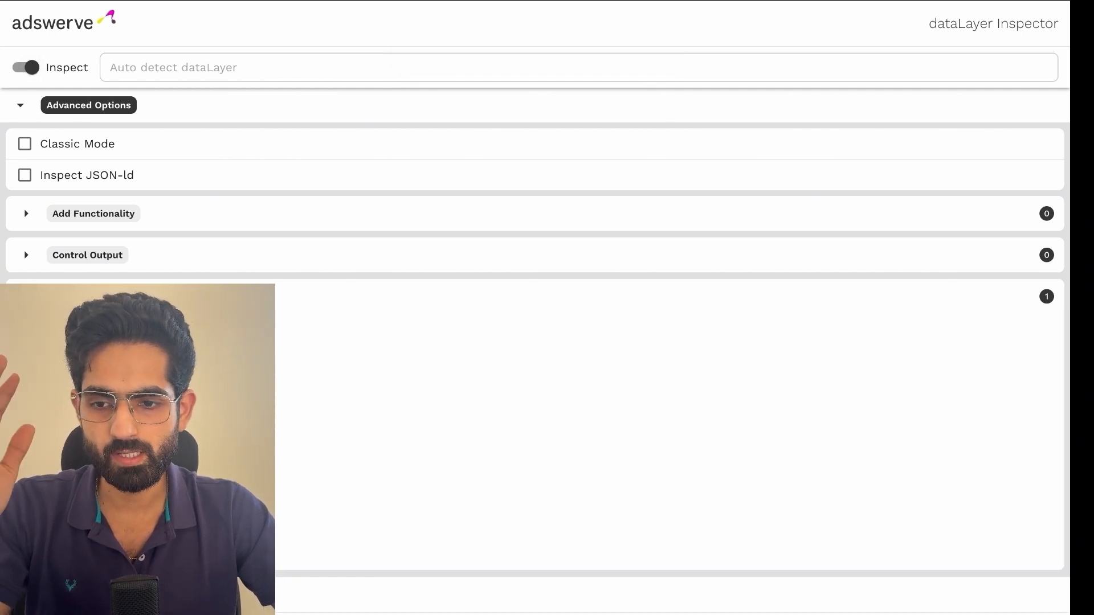
Collapse the extension's analytics section, return to the My Store storefront, and examine the dataLayer Inspector+ entry in its developer console.
{"action": "left_click", "coordinate": [482, 296]}
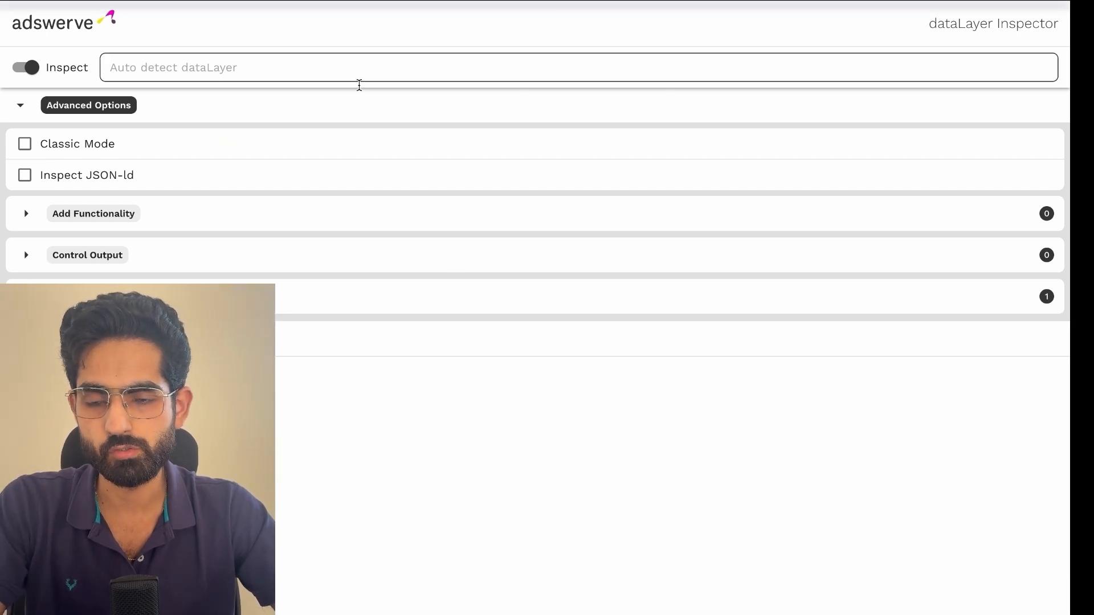
{"action": "key", "text": "ctrl+Left"}
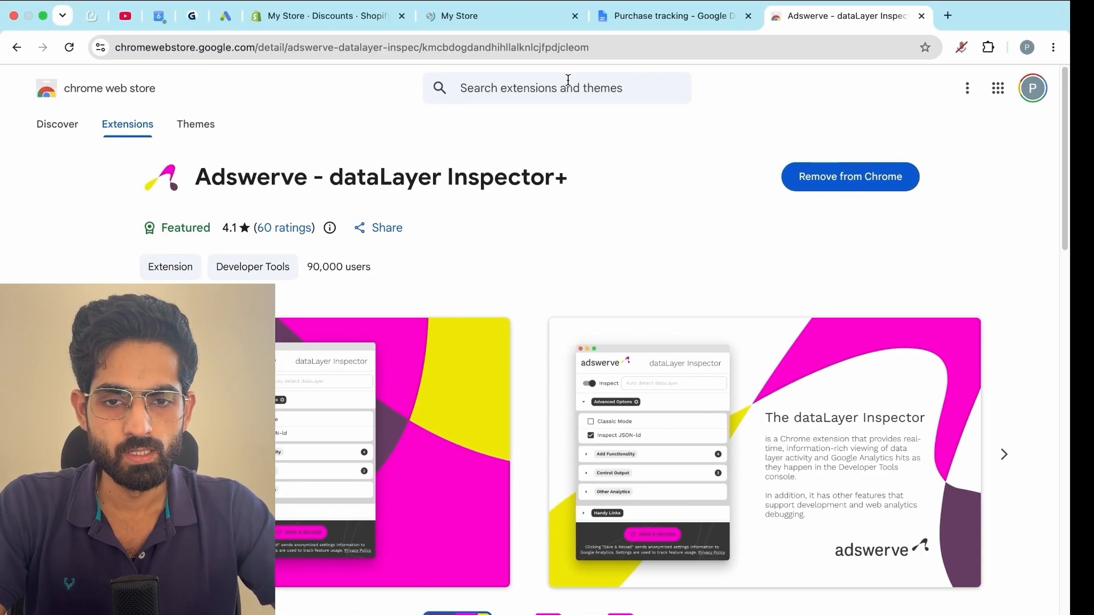
{"action": "left_click", "coordinate": [488, 20]}
{"action": "right_click", "coordinate": [591, 105]}
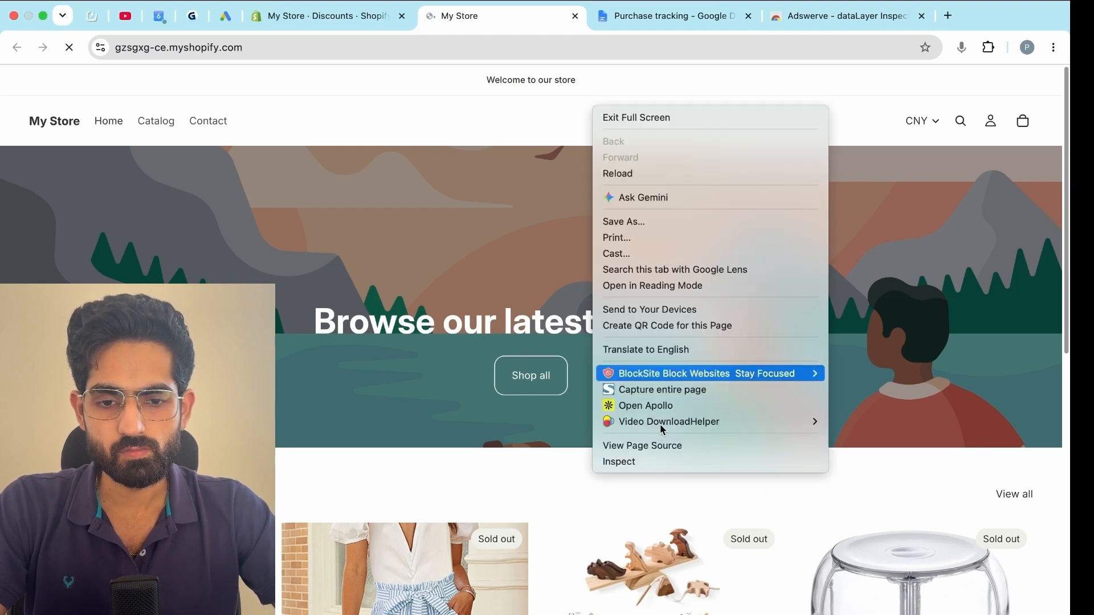
{"action": "left_click", "coordinate": [620, 464]}
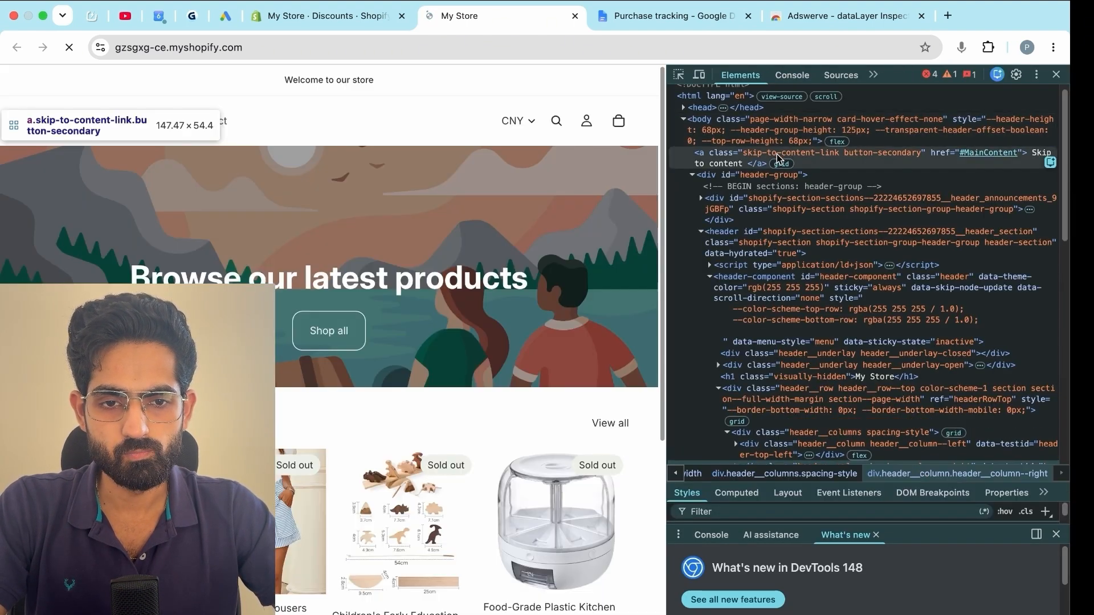
{"action": "left_click", "coordinate": [792, 76]}
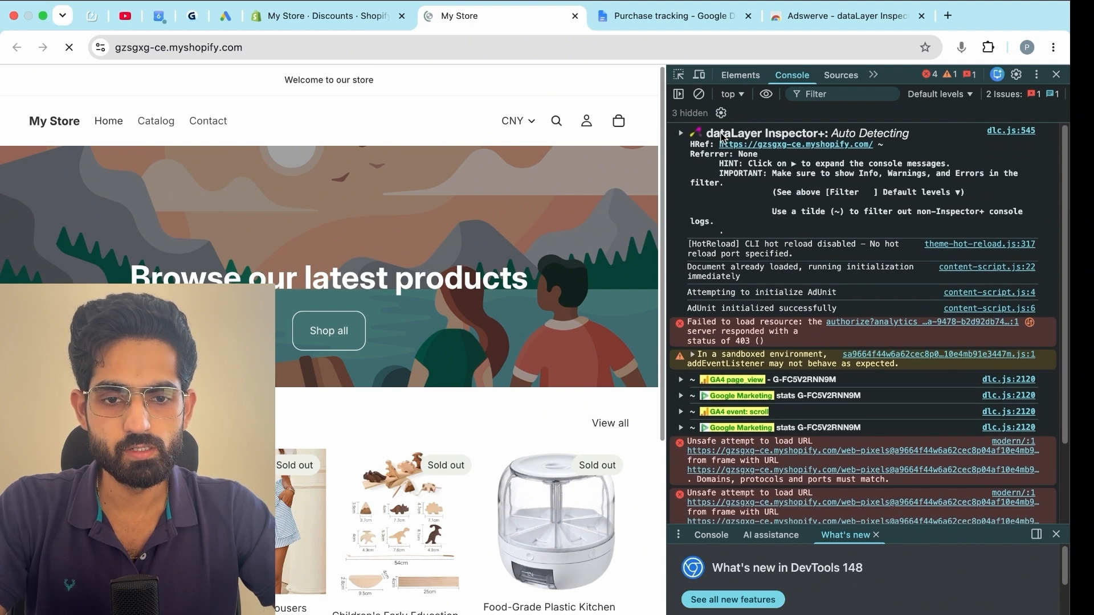
{"action": "left_click_drag", "start_coordinate": [714, 133], "coordinate": [840, 134]}
{"action": "left_click_drag", "start_coordinate": [916, 136], "coordinate": [834, 136]}
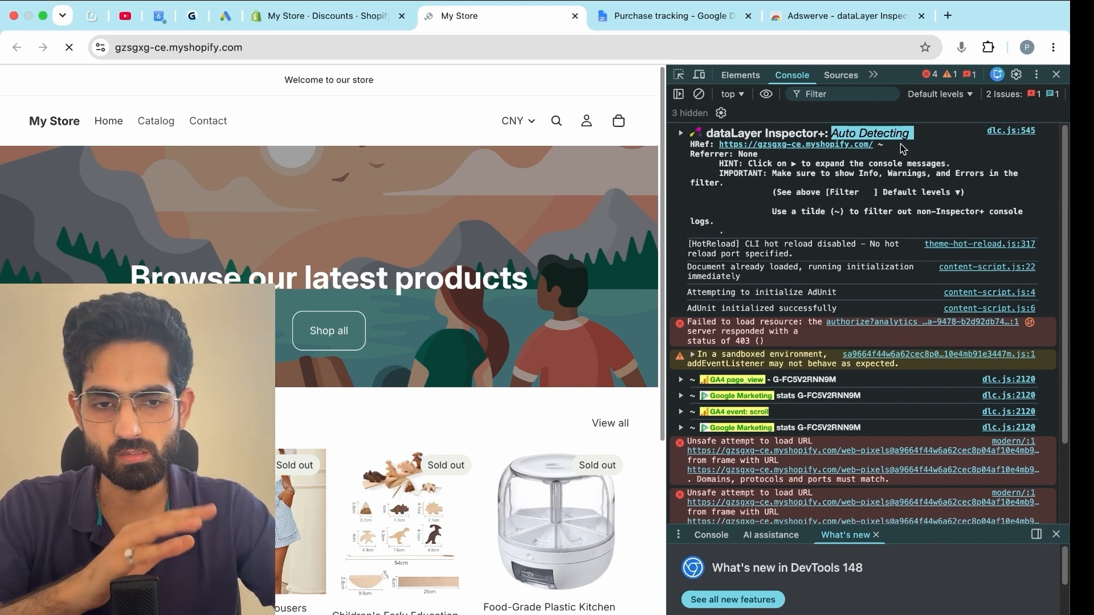
Open the in-stock Shorts product on the storefront and proceed to its checkout.
{"action": "scroll", "coordinate": [437, 500], "scroll_direction": "down", "scroll_amount": 7}
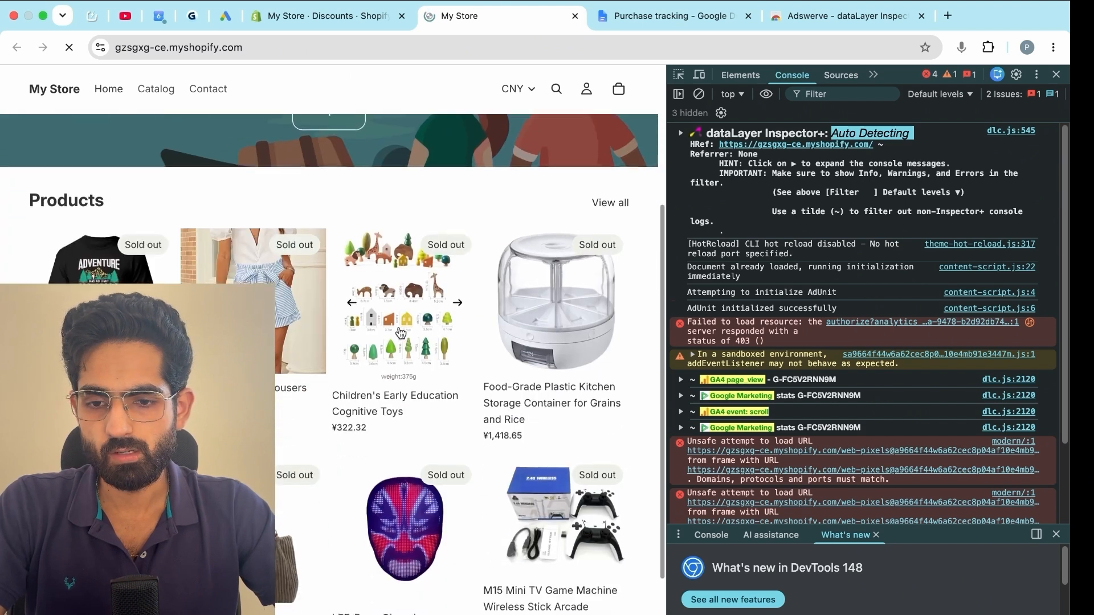
{"action": "scroll", "coordinate": [437, 499], "scroll_direction": "up", "scroll_amount": 7}
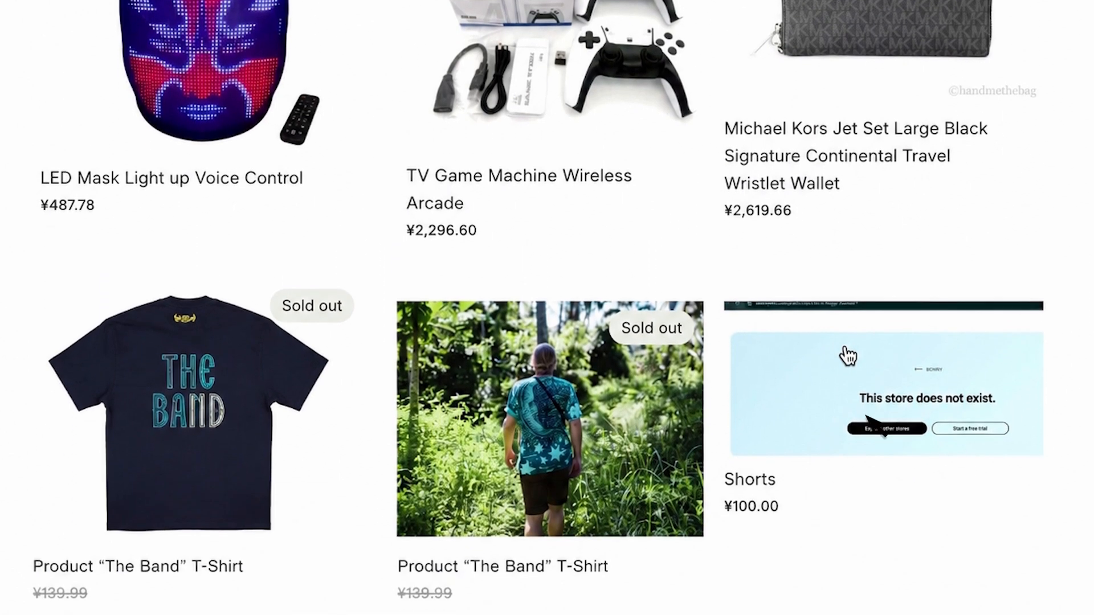
{"action": "left_click", "coordinate": [832, 299]}
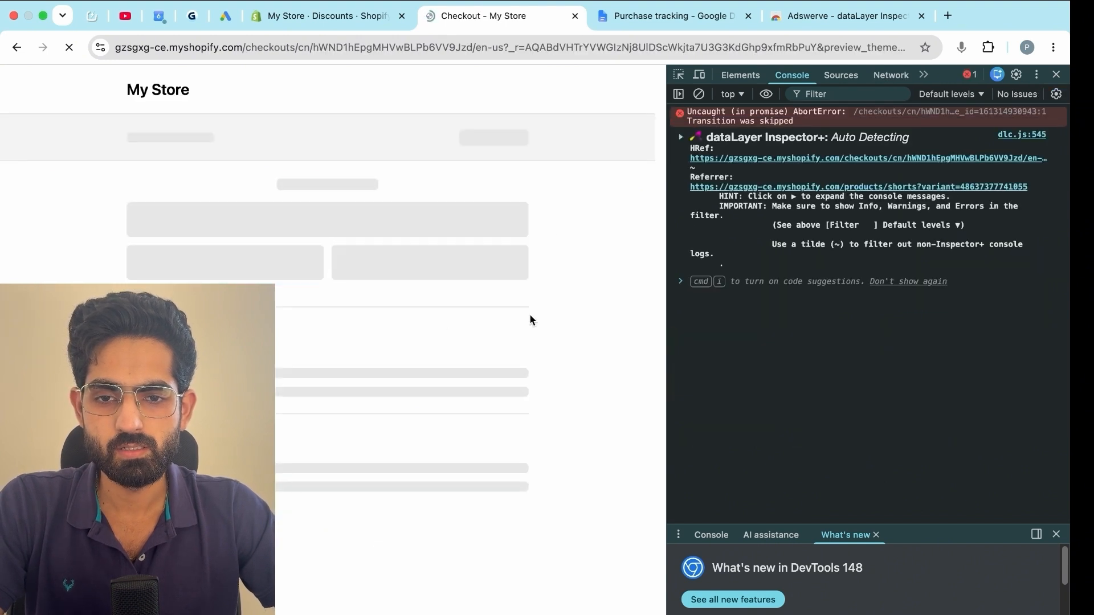
Fill in the checkout's contact e-mail, first and last name, and shipping address with test details.
{"action": "left_click", "coordinate": [264, 227]}
{"action": "type", "text": "test"}
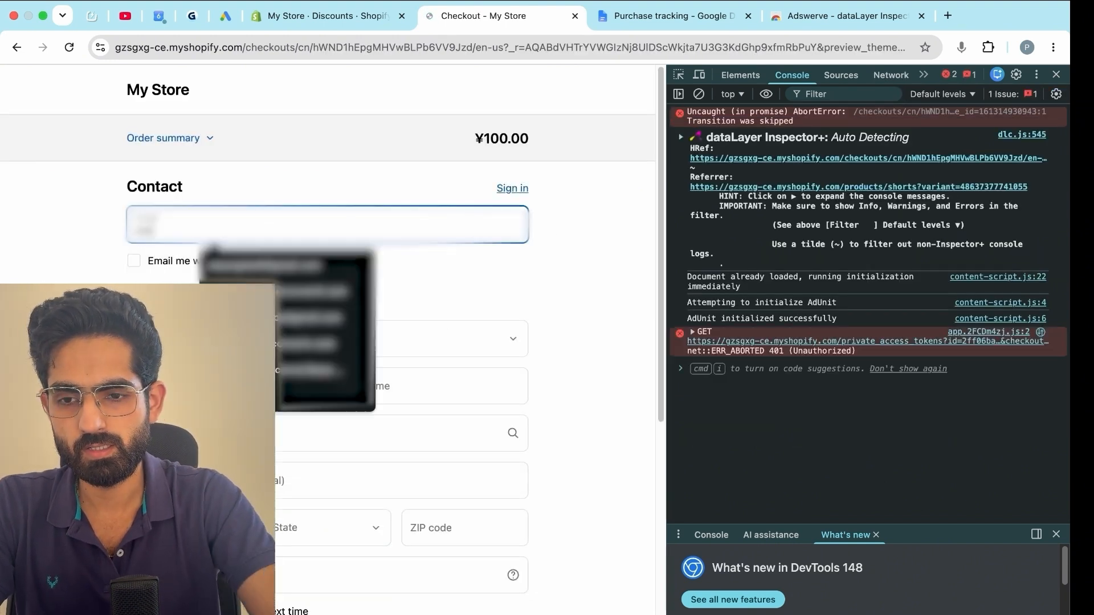
{"action": "left_click", "coordinate": [259, 265]}
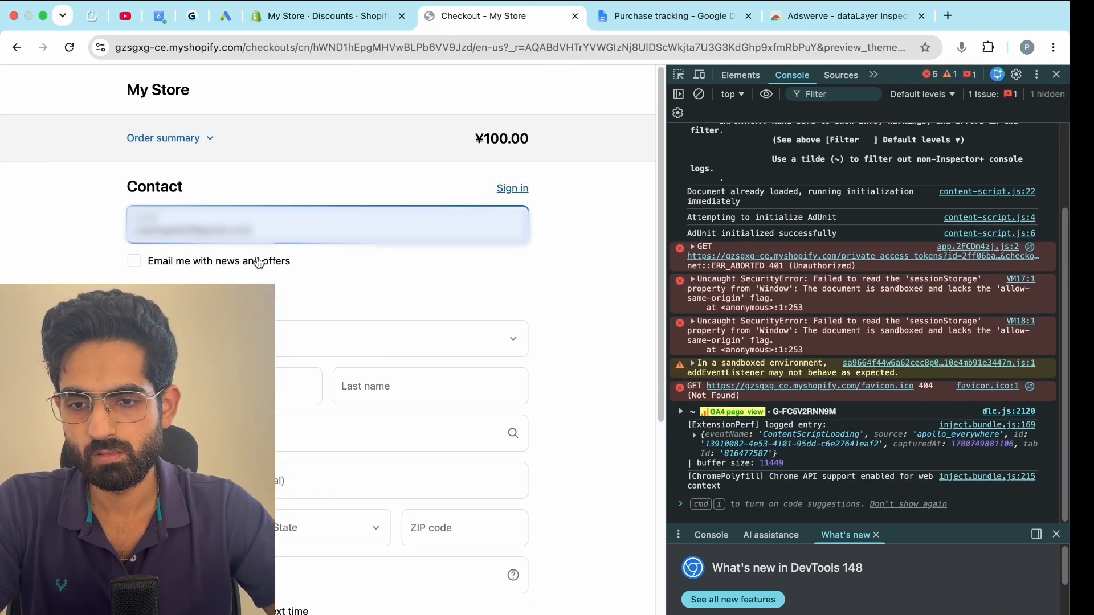
{"action": "left_click", "coordinate": [228, 386]}
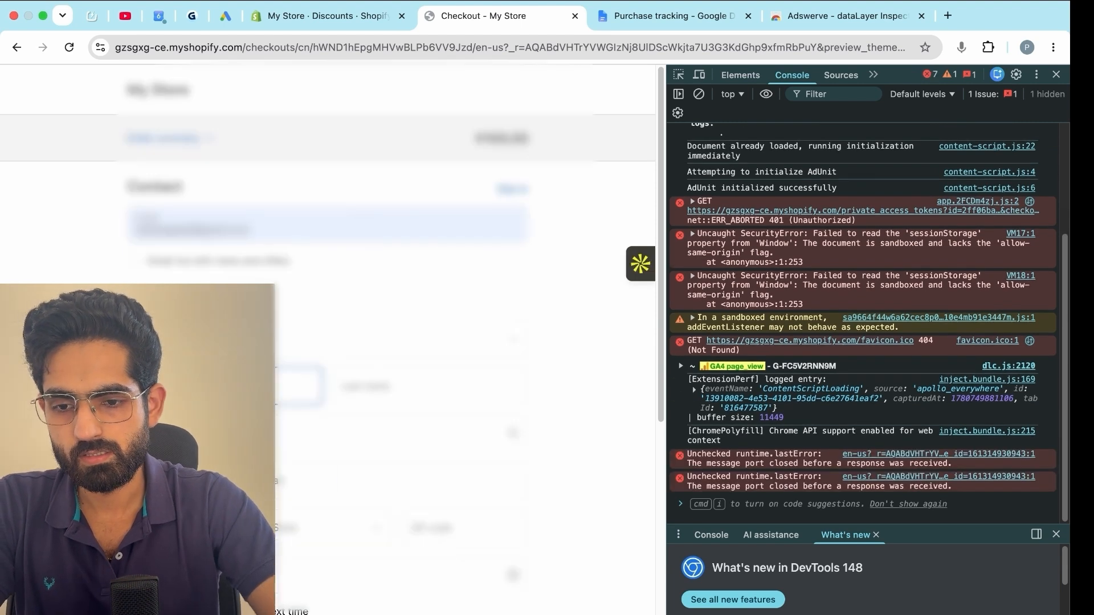
{"action": "left_click", "coordinate": [376, 394]}
{"action": "type", "text": "test"}
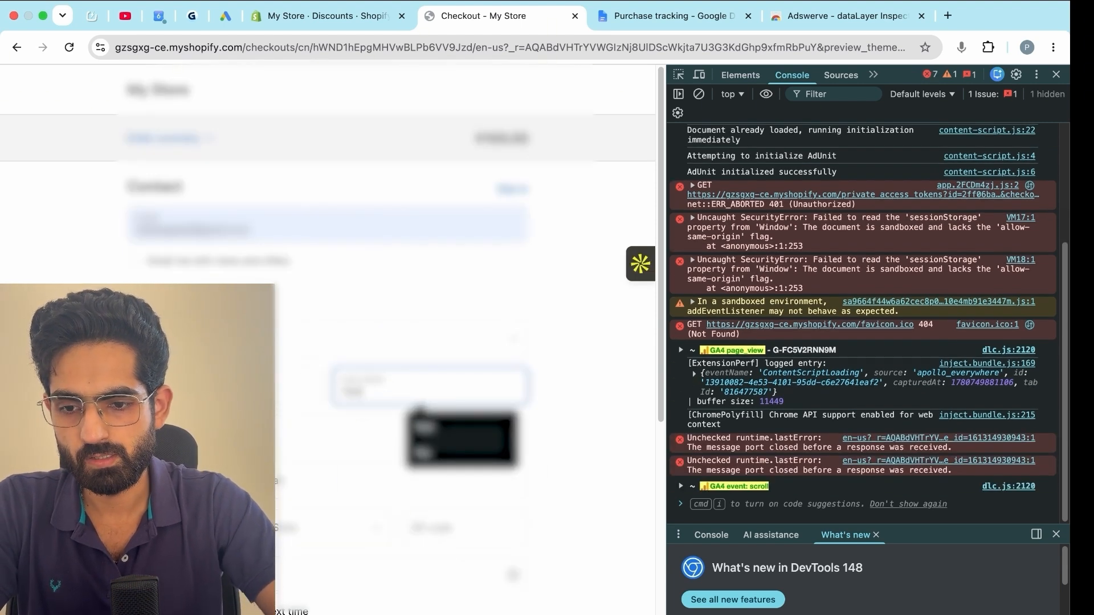
{"action": "left_click", "coordinate": [288, 432]}
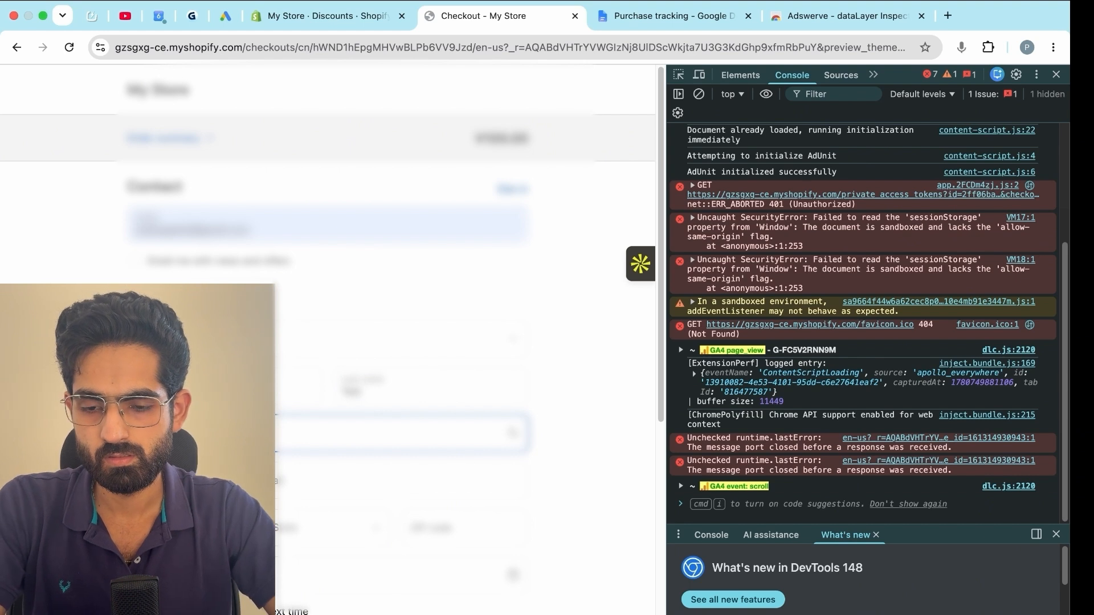
{"action": "type", "text": "test"}
{"action": "left_click", "coordinate": [502, 495]}
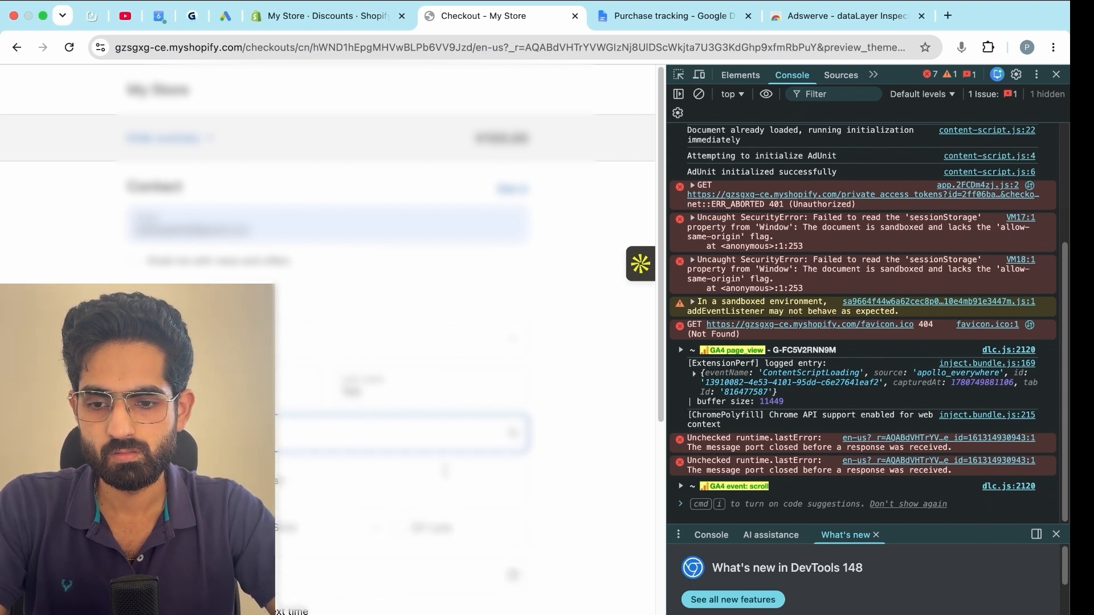
Copy the "Test - amount" discount code from the Shopify discounts list, apply it at checkout, and complete the order without saving the address.
{"action": "scroll", "coordinate": [502, 473], "scroll_direction": "down", "scroll_amount": 8}
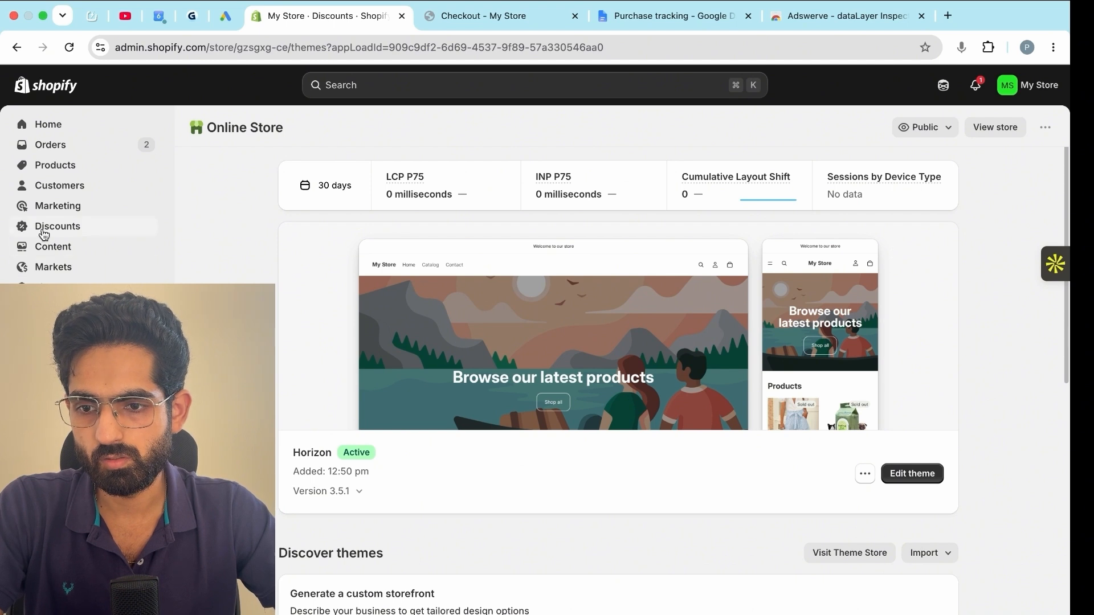
{"action": "left_click", "coordinate": [43, 231]}
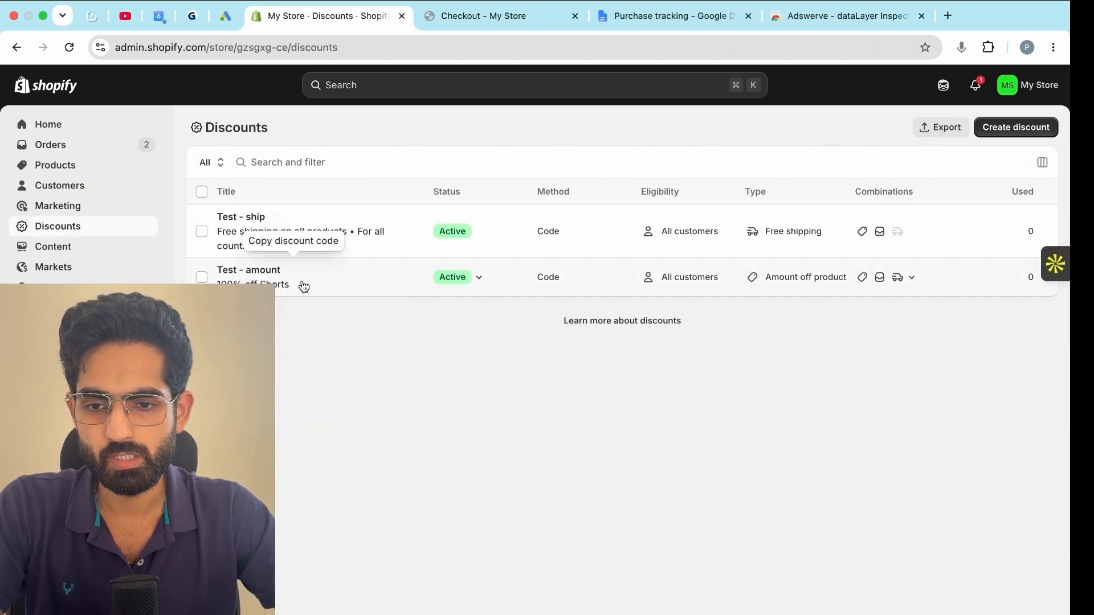
{"action": "left_click", "coordinate": [479, 16]}
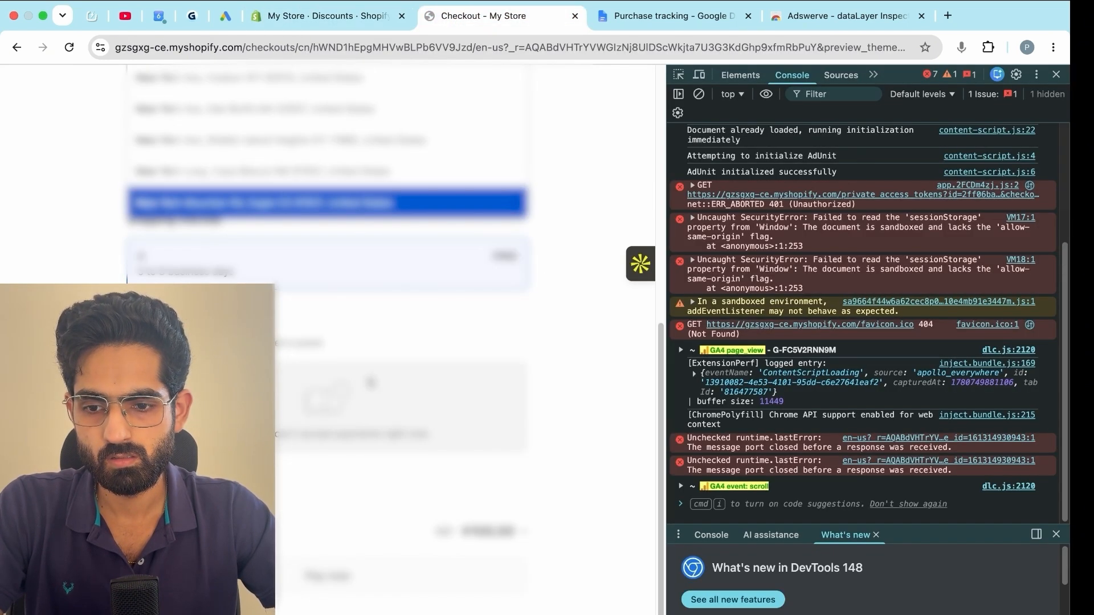
{"action": "scroll", "coordinate": [308, 460], "scroll_direction": "down", "scroll_amount": 3}
{"action": "left_click", "coordinate": [307, 459]}
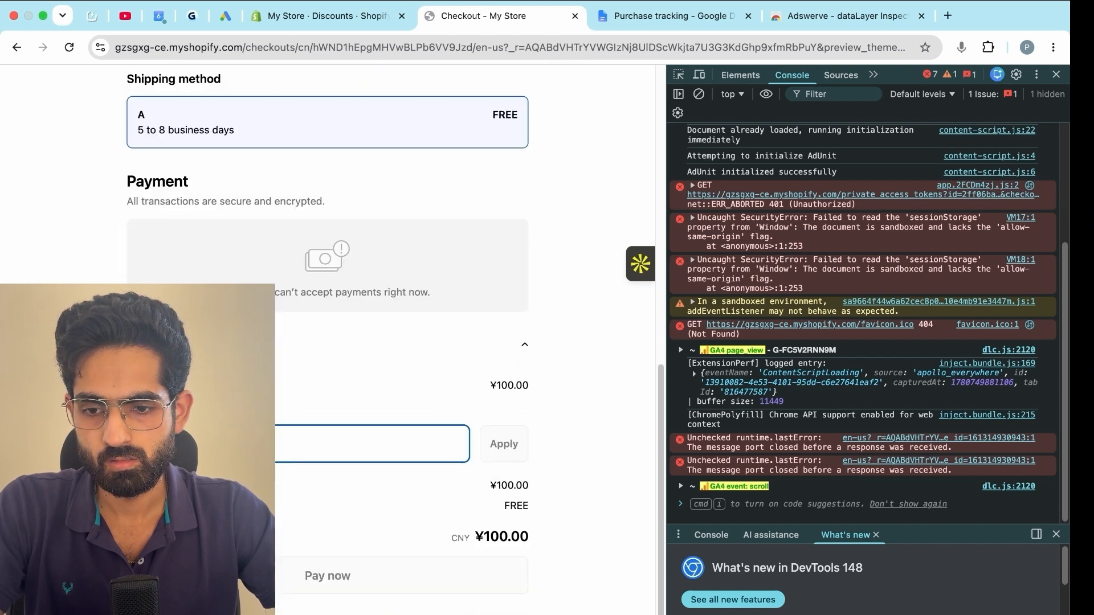
{"action": "key", "text": "super+v"}
{"action": "left_click", "coordinate": [499, 453]}
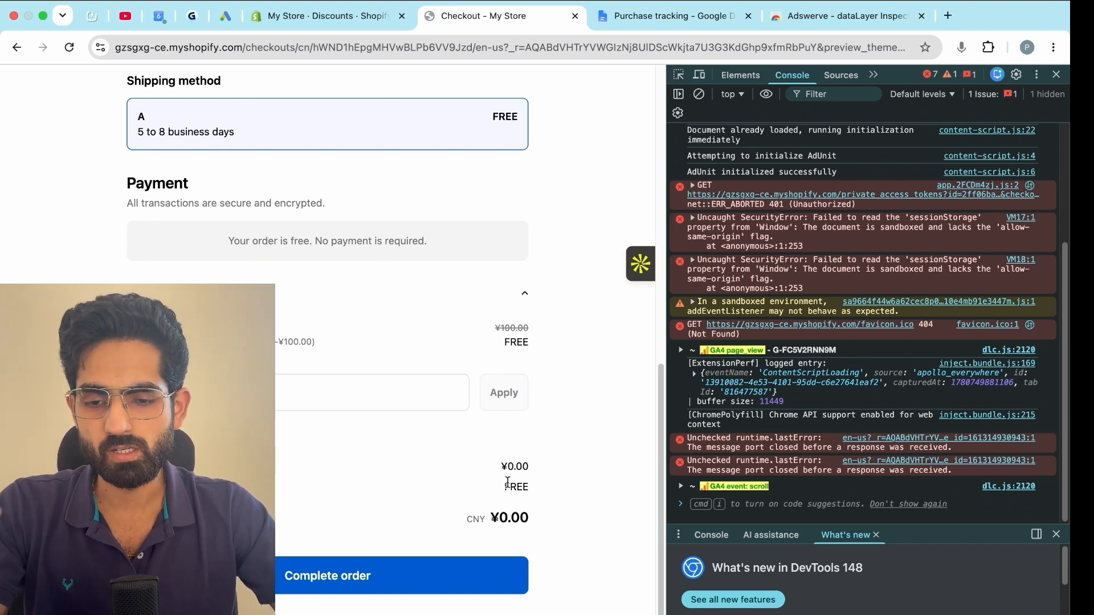
{"action": "left_click", "coordinate": [410, 562]}
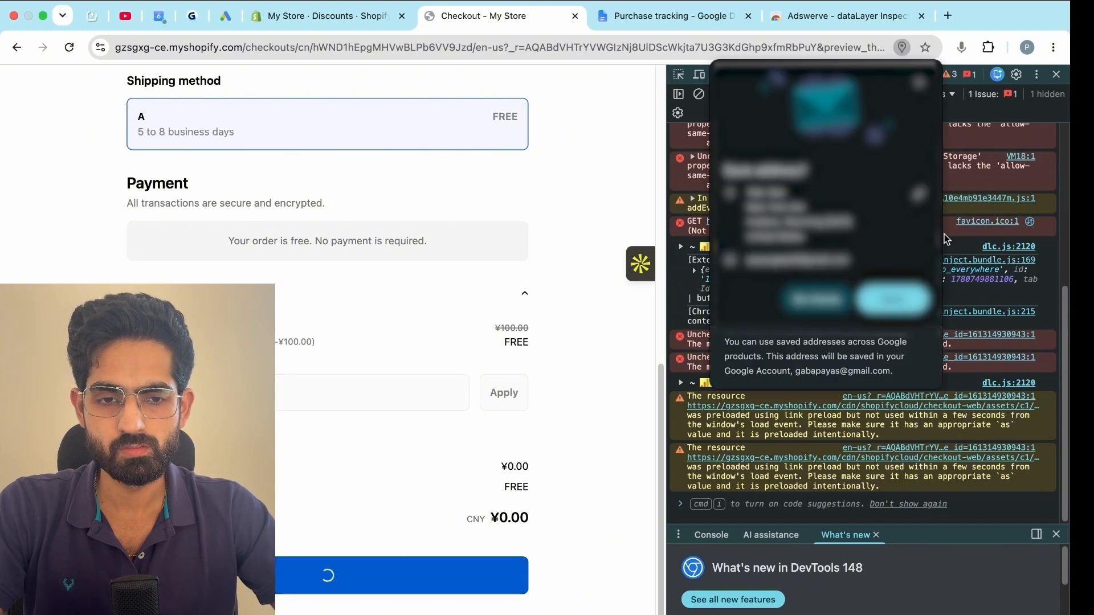
{"action": "left_click", "coordinate": [919, 83]}
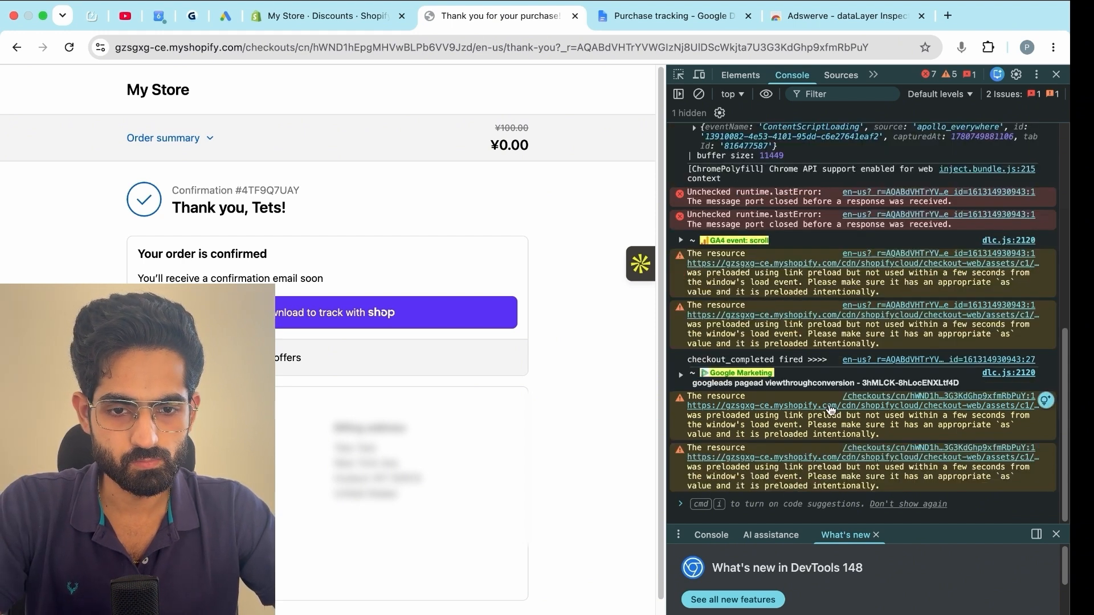
Copy the conversion label from the console's Google Marketing entry and find it on the Google Ads conversion setup page.
{"action": "left_click_drag", "start_coordinate": [863, 392], "coordinate": [963, 396]}
{"action": "key", "text": "super+c"}
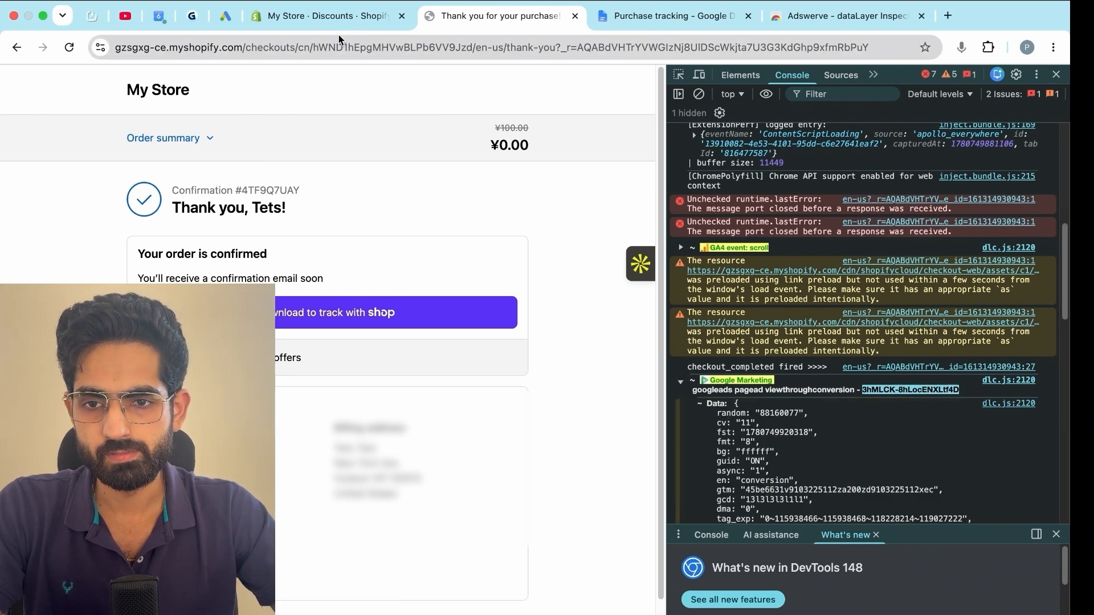
{"action": "left_click", "coordinate": [230, 21]}
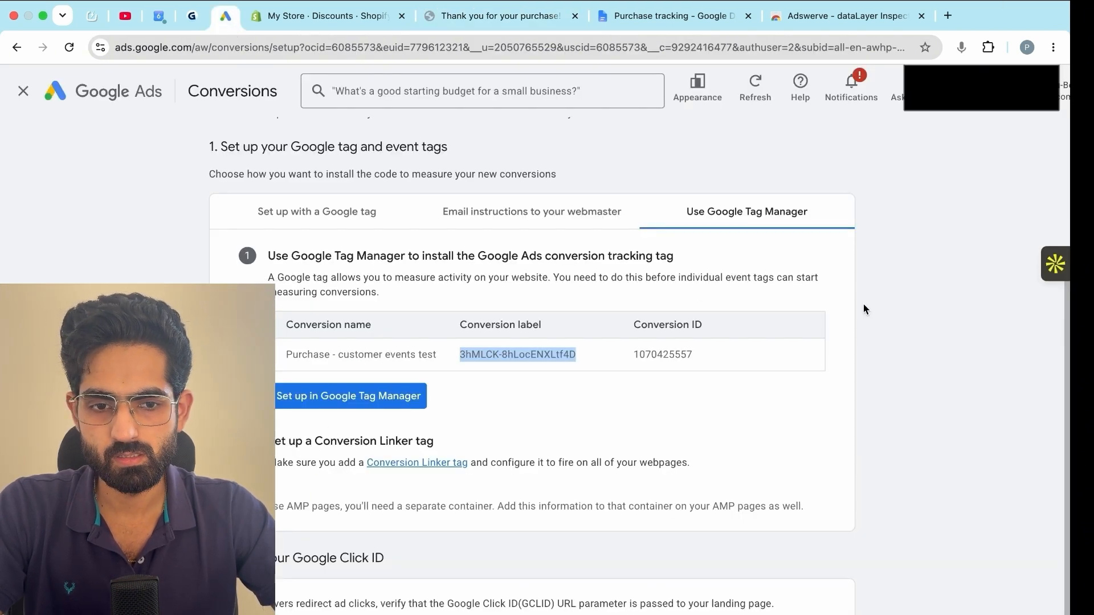
{"action": "key", "text": "super+f"}
{"action": "key", "text": "super+v"}
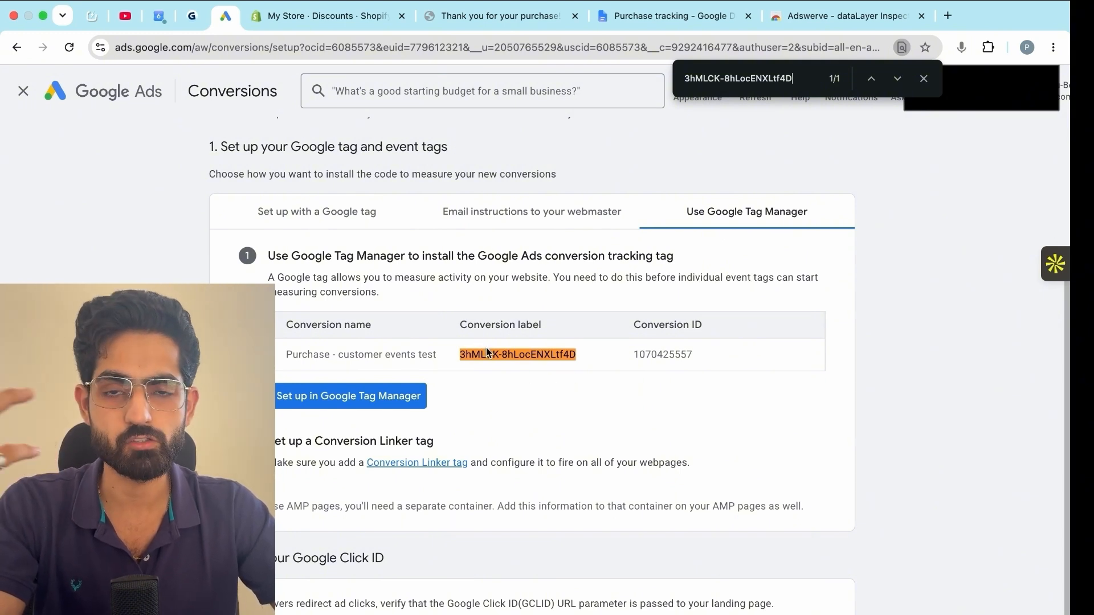
Compare the conversion label and ID shown in Google Ads with the Google Marketing hit on the storefront's thank-you page.
{"action": "left_click", "coordinate": [662, 356]}
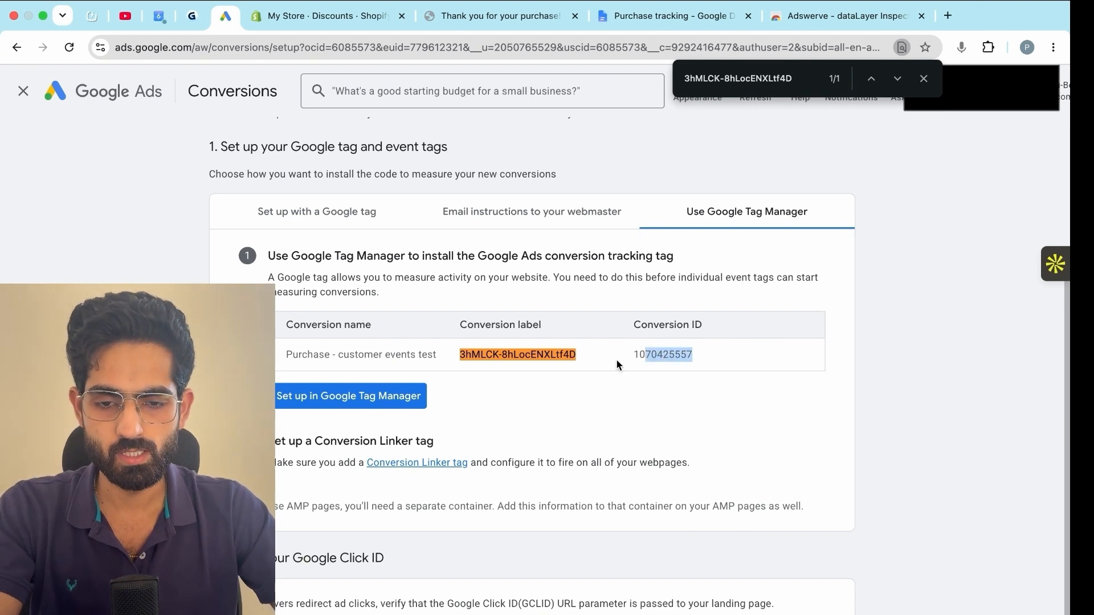
{"action": "left_click_drag", "start_coordinate": [578, 355], "coordinate": [454, 355]}
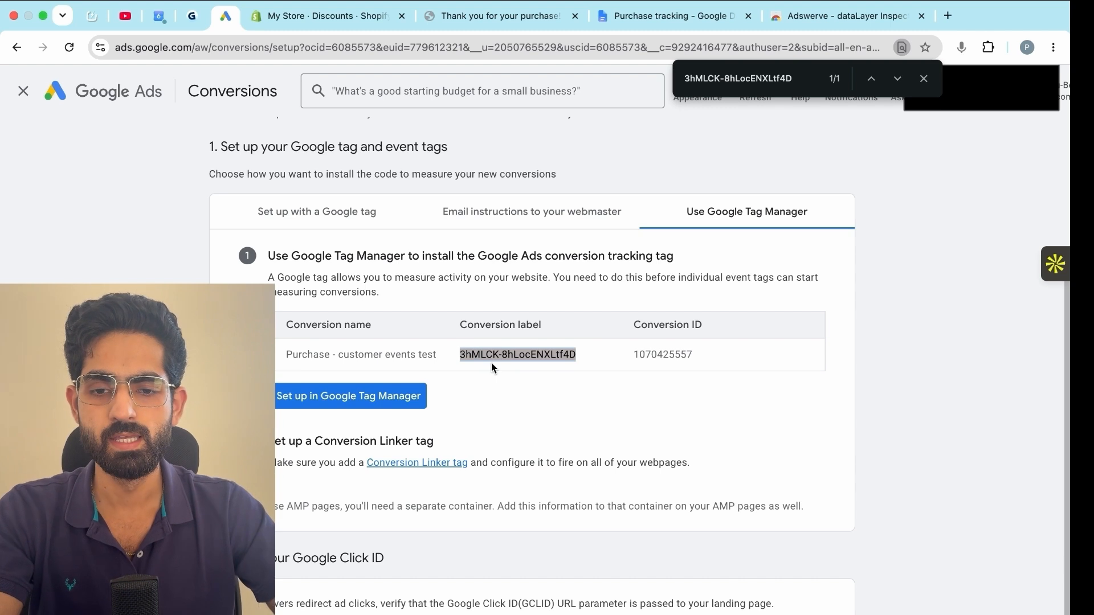
{"action": "left_click", "coordinate": [461, 15]}
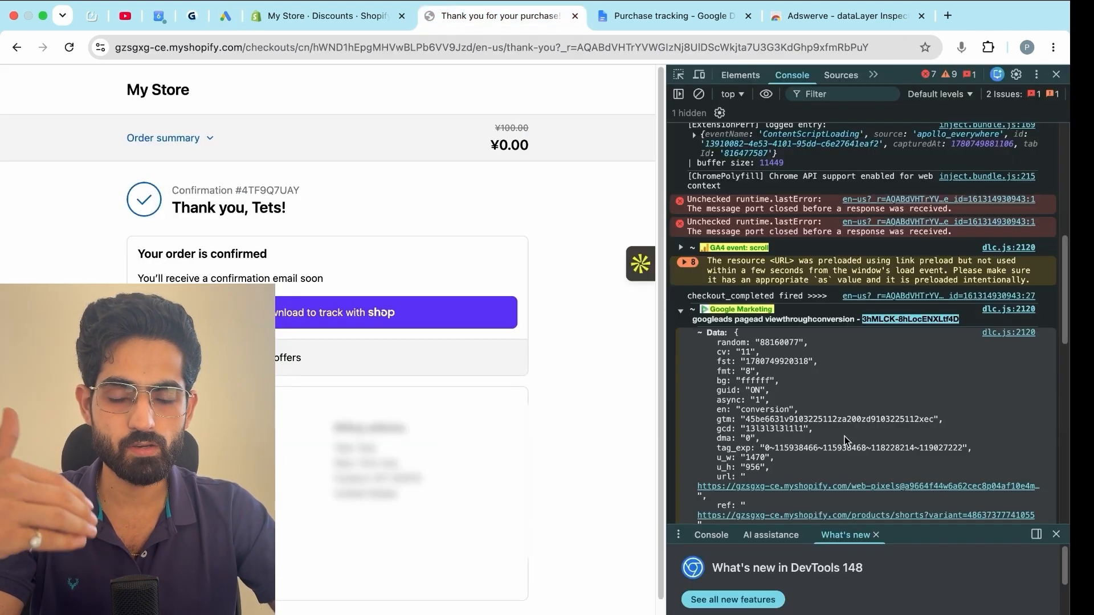
{"action": "left_click", "coordinate": [225, 15]}
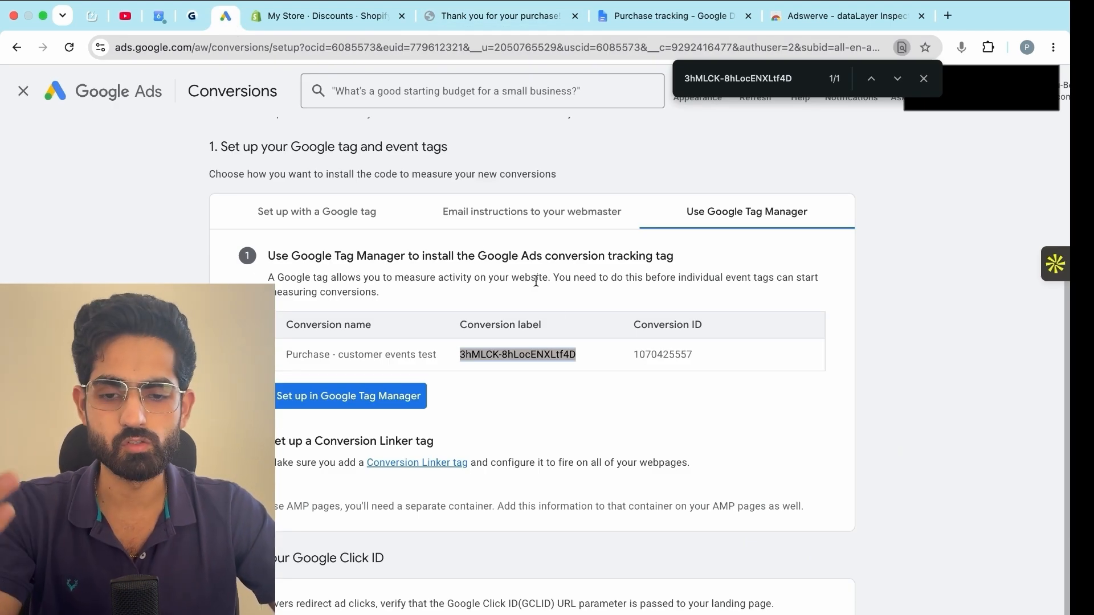